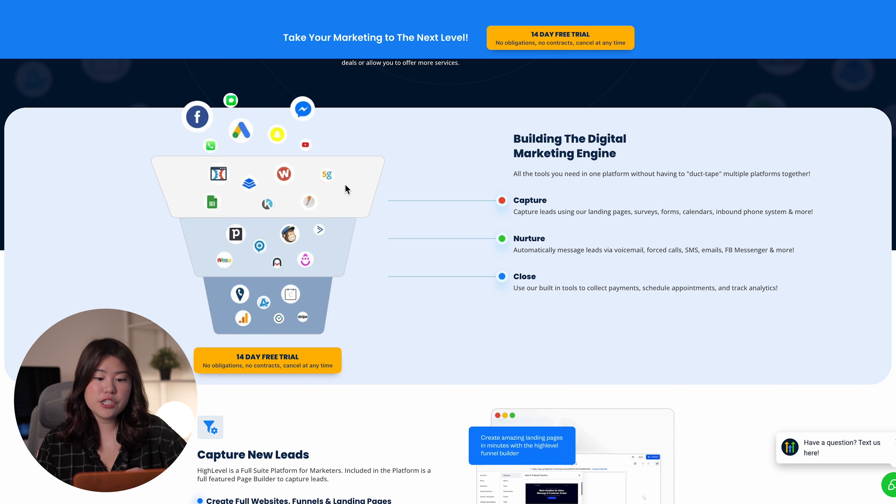
Review the HighLevel feature page from the marketing engine funnel through lead capture, nurturing, automated booking and membership areas.
{"action": "scroll", "coordinate": [347, 190], "scroll_direction": "down", "scroll_amount": 1}
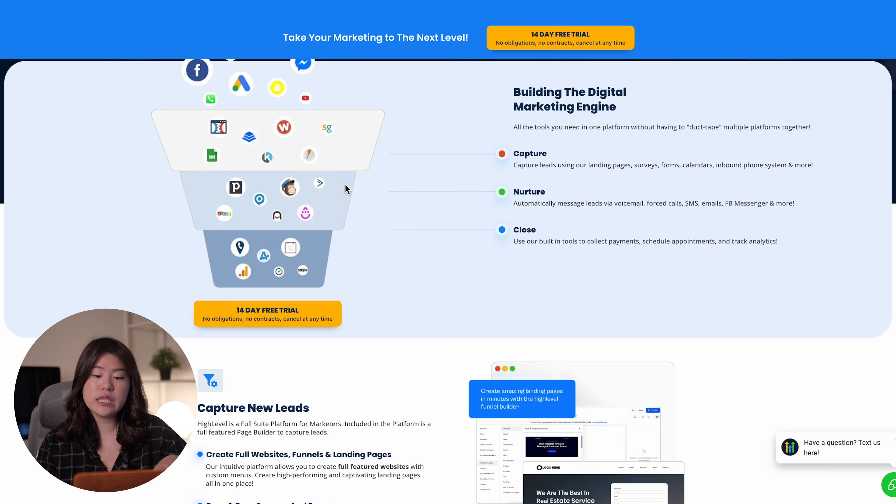
{"action": "scroll", "coordinate": [348, 190], "scroll_direction": "down", "scroll_amount": 1}
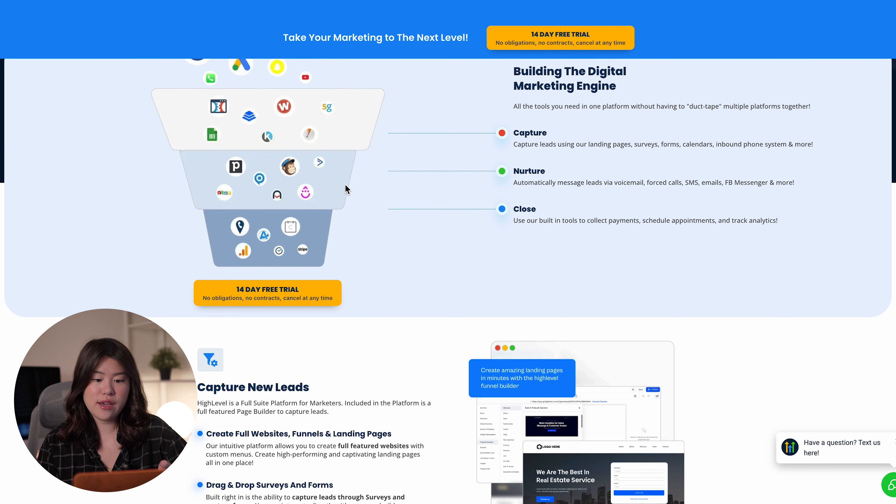
{"action": "scroll", "coordinate": [348, 190], "scroll_direction": "down", "scroll_amount": 5}
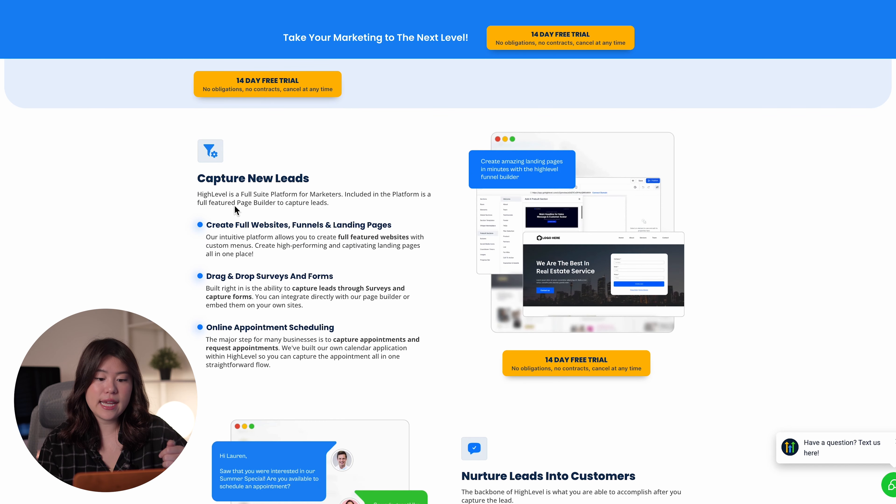
{"action": "scroll", "coordinate": [322, 233], "scroll_direction": "down", "scroll_amount": 6}
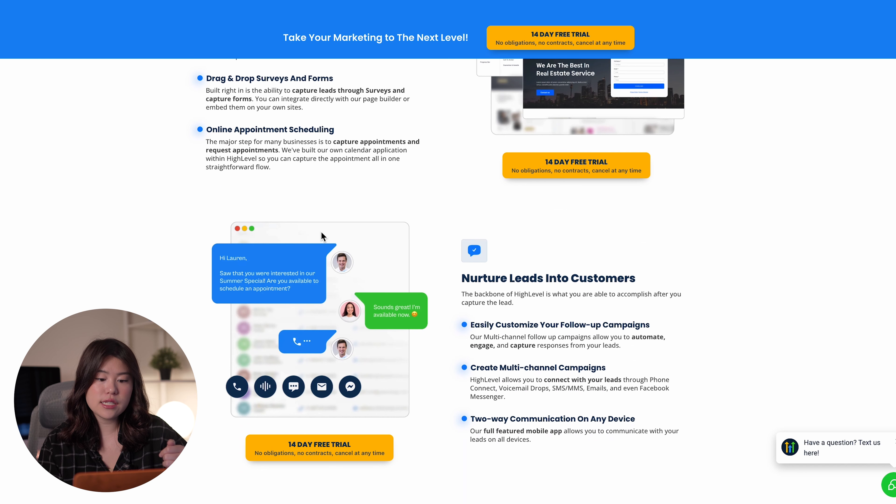
{"action": "scroll", "coordinate": [321, 236], "scroll_direction": "up", "scroll_amount": 1}
{"action": "scroll", "coordinate": [322, 236], "scroll_direction": "down", "scroll_amount": 10}
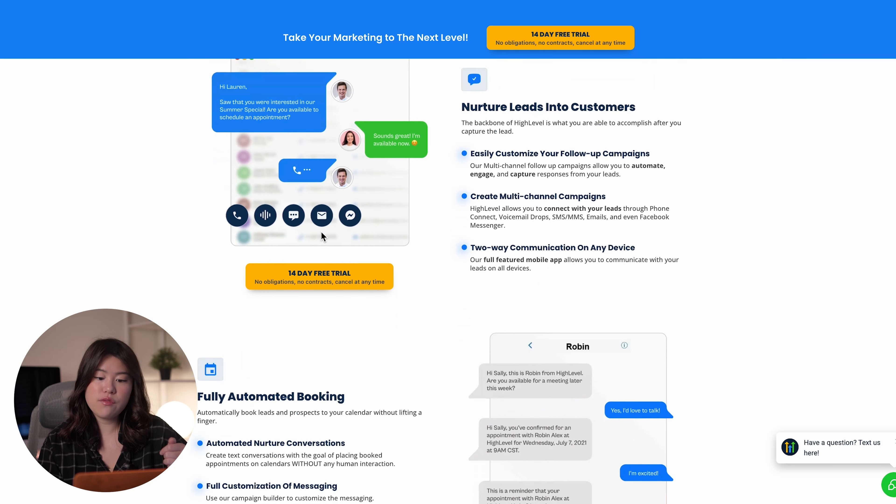
{"action": "scroll", "coordinate": [322, 235], "scroll_direction": "down", "scroll_amount": 3}
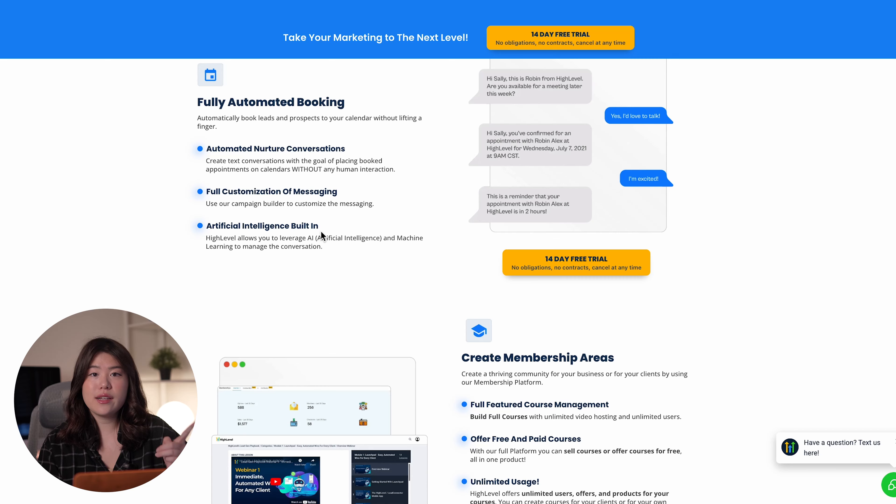
{"action": "scroll", "coordinate": [320, 230], "scroll_direction": "down", "scroll_amount": 1}
{"action": "scroll", "coordinate": [321, 231], "scroll_direction": "up", "scroll_amount": 12}
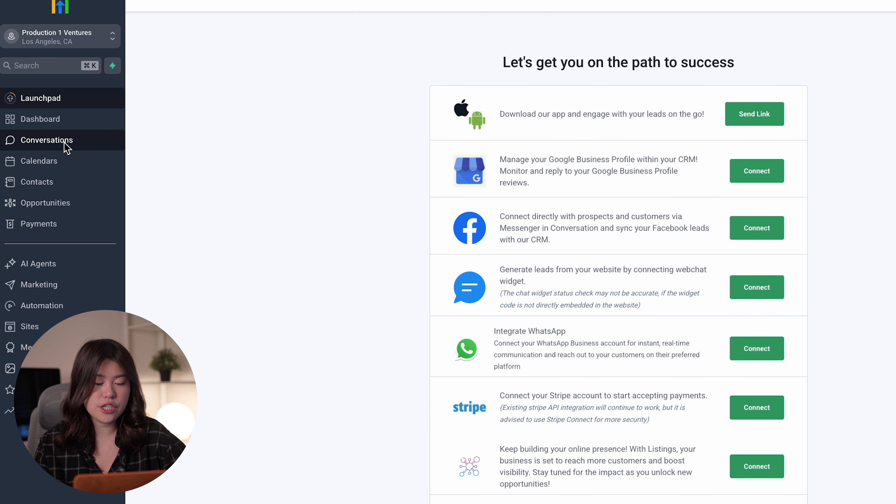
View the Conversations team inbox and the Automation workflow list.
{"action": "left_click", "coordinate": [66, 144]}
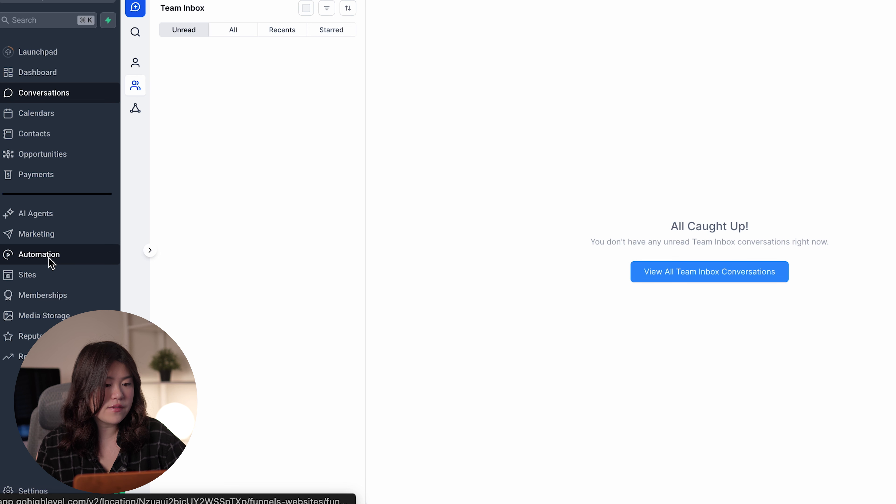
{"action": "left_click", "coordinate": [49, 259]}
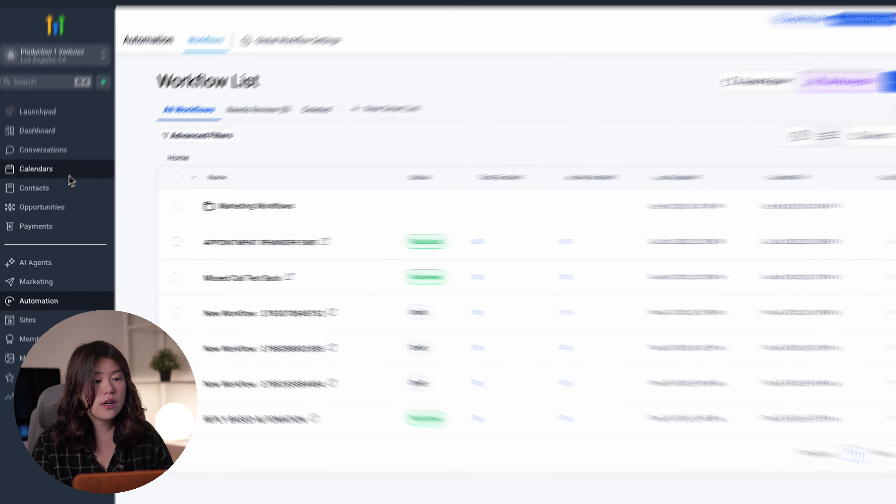
Open the existing contact's record, examine its detail fields and open a new email message to the contact.
{"action": "left_click", "coordinate": [57, 184]}
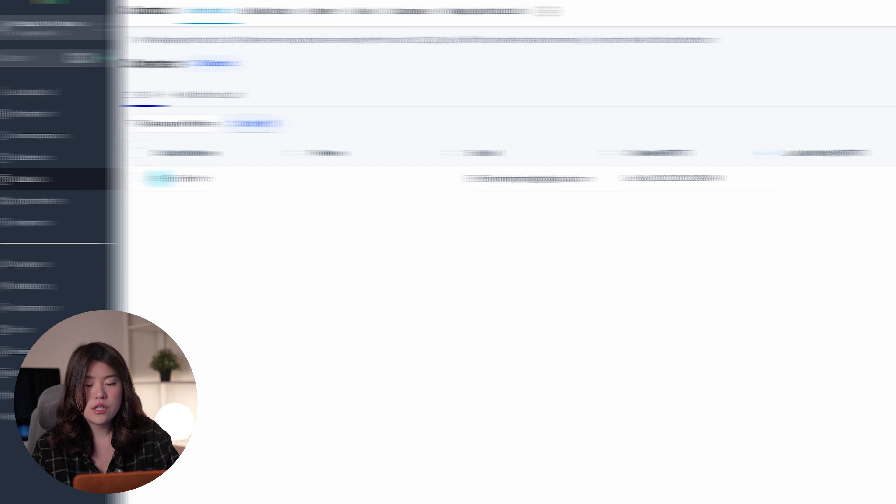
{"action": "left_click", "coordinate": [847, 67]}
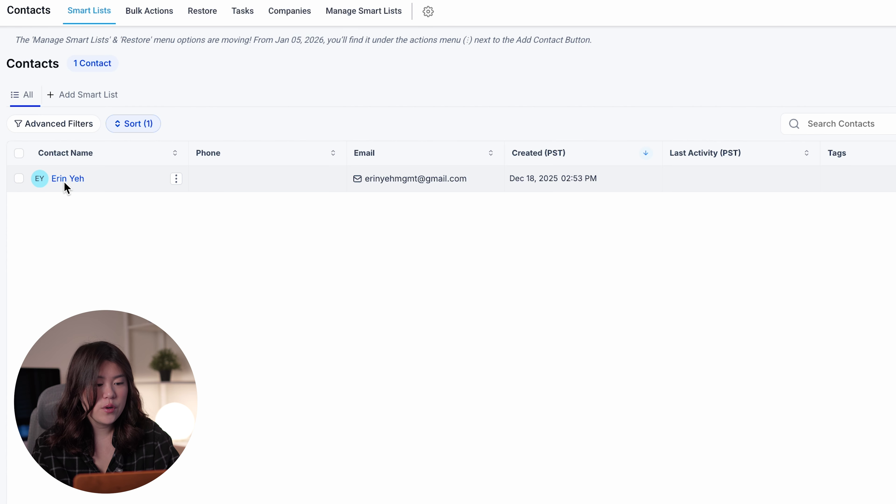
{"action": "left_click", "coordinate": [65, 179]}
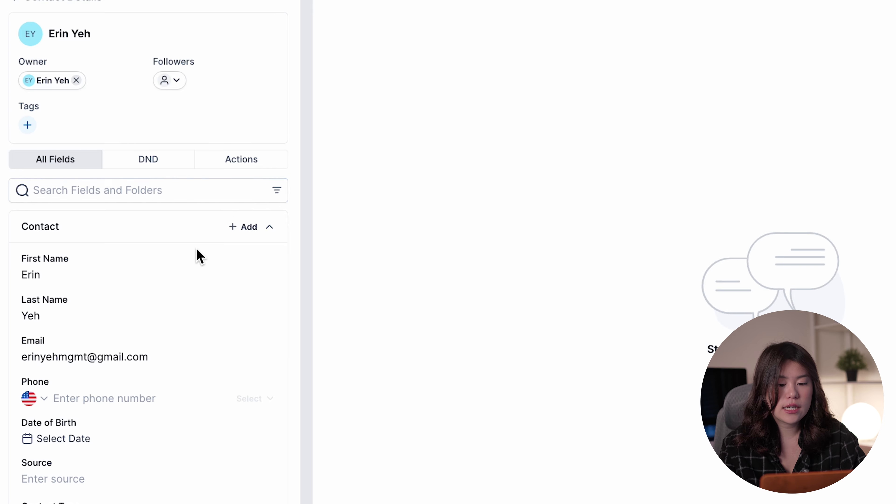
{"action": "scroll", "coordinate": [197, 255], "scroll_direction": "down", "scroll_amount": 2}
{"action": "scroll", "coordinate": [190, 224], "scroll_direction": "up", "scroll_amount": 2}
{"action": "scroll", "coordinate": [176, 280], "scroll_direction": "down", "scroll_amount": 2}
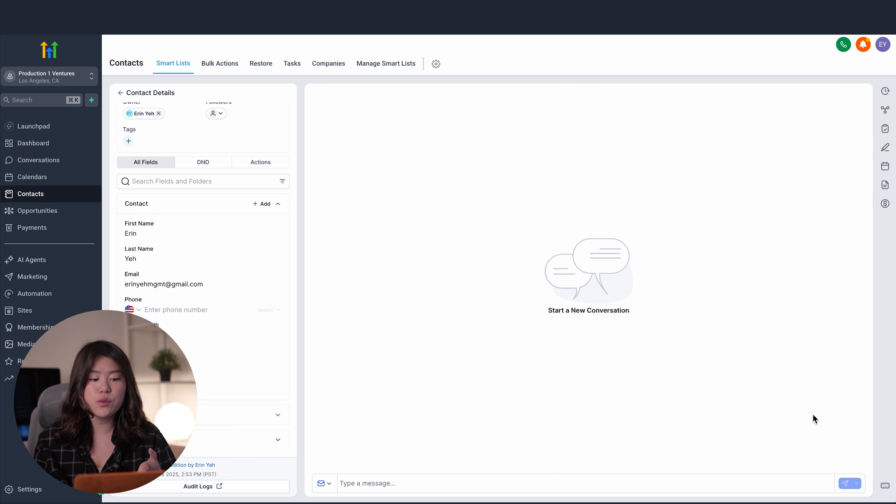
{"action": "left_click", "coordinate": [379, 483]}
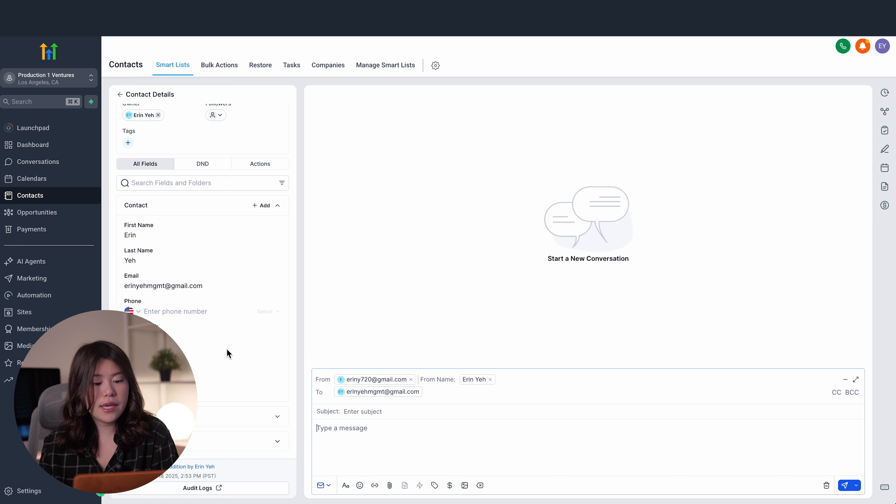
Generate an AI-built automation workflow from a prompt with a missed call trigger, an SMS reply, a delay and a stop on reply.
{"action": "left_click", "coordinate": [42, 299]}
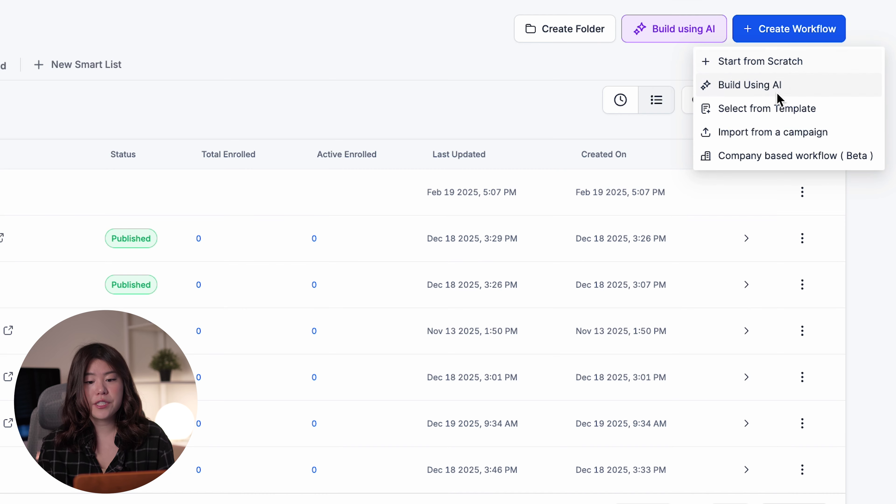
{"action": "left_click", "coordinate": [801, 93]}
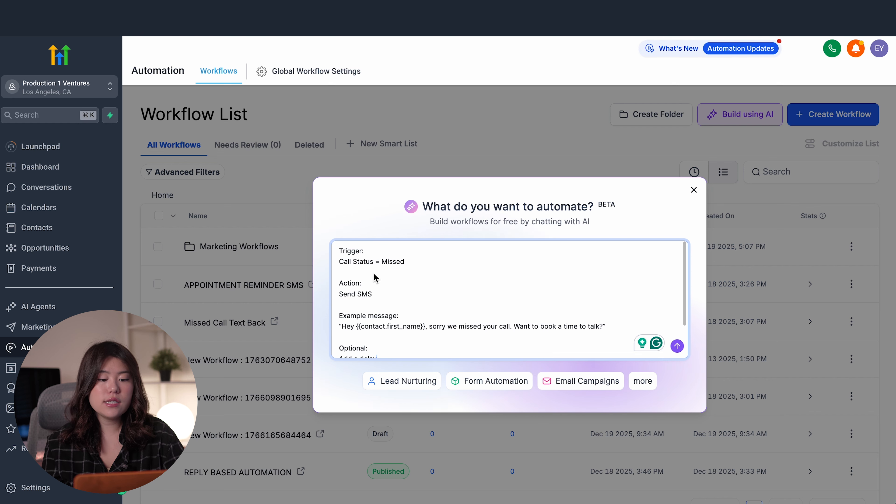
{"action": "scroll", "coordinate": [374, 278], "scroll_direction": "down", "scroll_amount": 1}
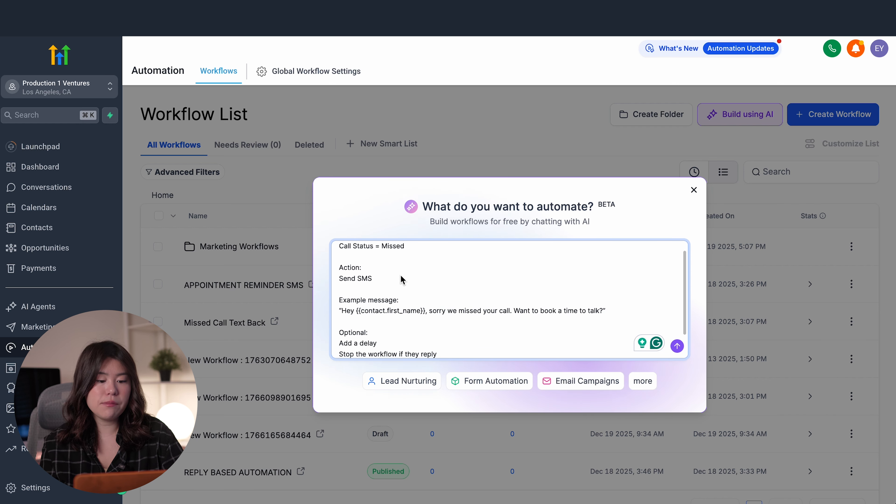
{"action": "scroll", "coordinate": [441, 297], "scroll_direction": "down", "scroll_amount": 1}
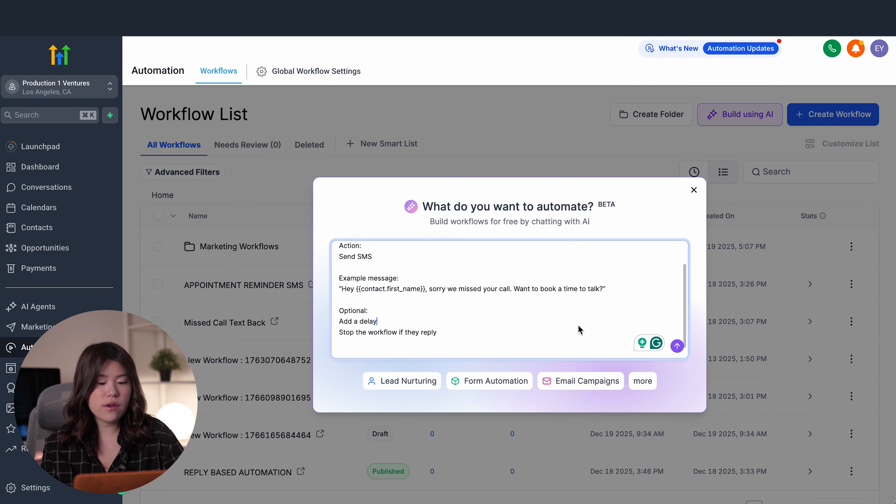
{"action": "left_click", "coordinate": [677, 346]}
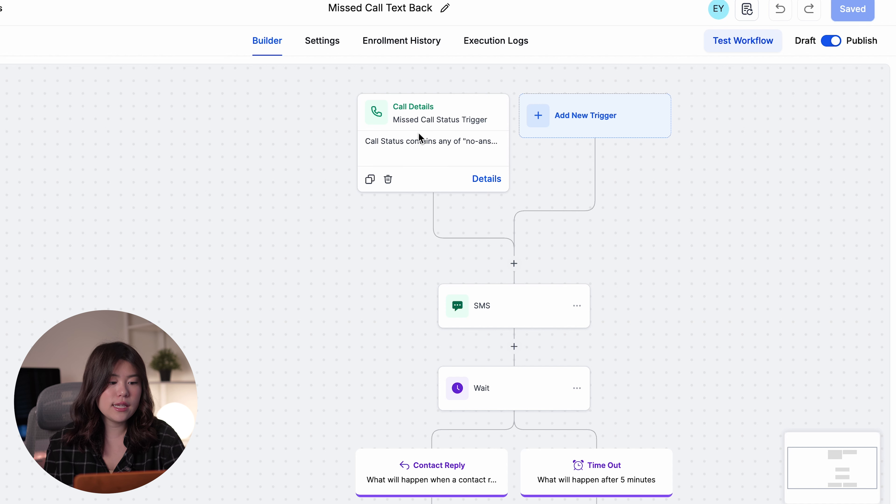
Check the Missed Call Status Trigger's name and no-answer call status filter, and save the trigger.
{"action": "left_click", "coordinate": [429, 140]}
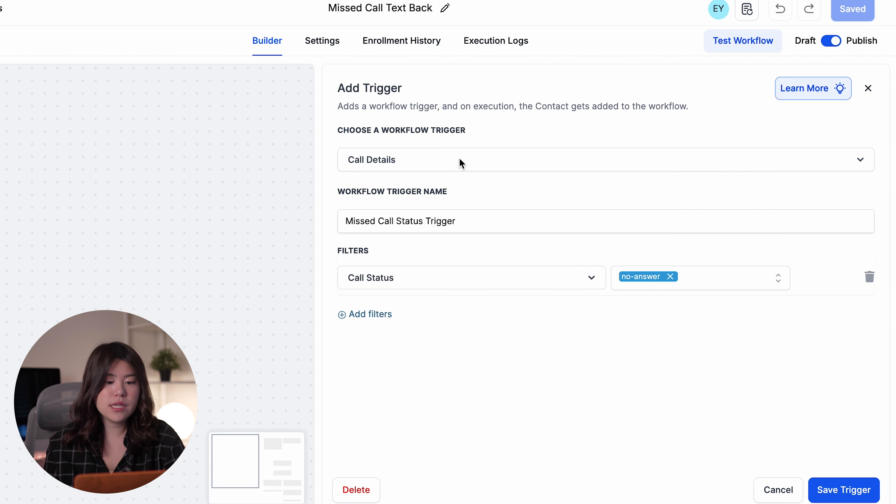
{"action": "left_click", "coordinate": [457, 222]}
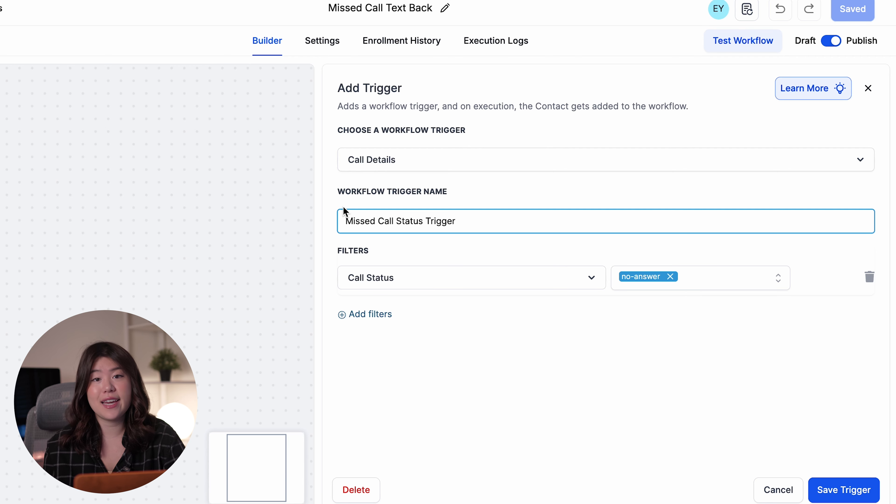
{"action": "left_click", "coordinate": [840, 489]}
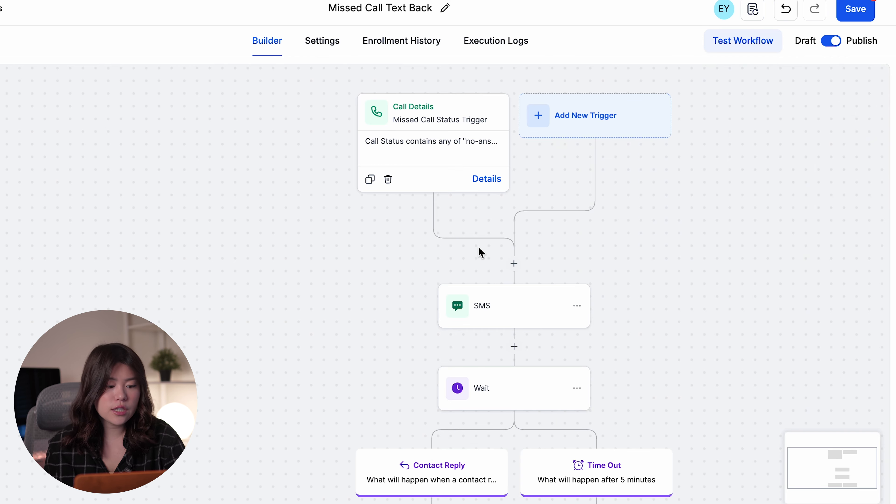
Open the first SMS action's message for editing at the contact placeholder in the greeting.
{"action": "scroll", "coordinate": [479, 251], "scroll_direction": "down", "scroll_amount": 3}
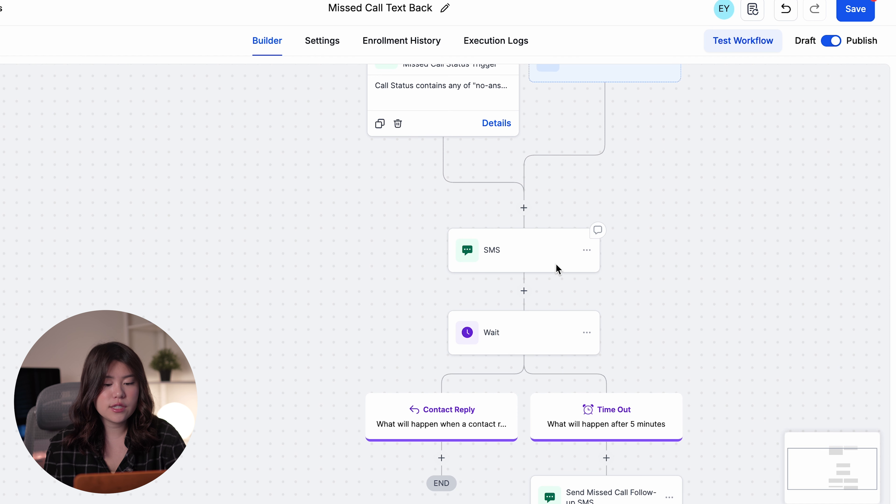
{"action": "left_click", "coordinate": [524, 261]}
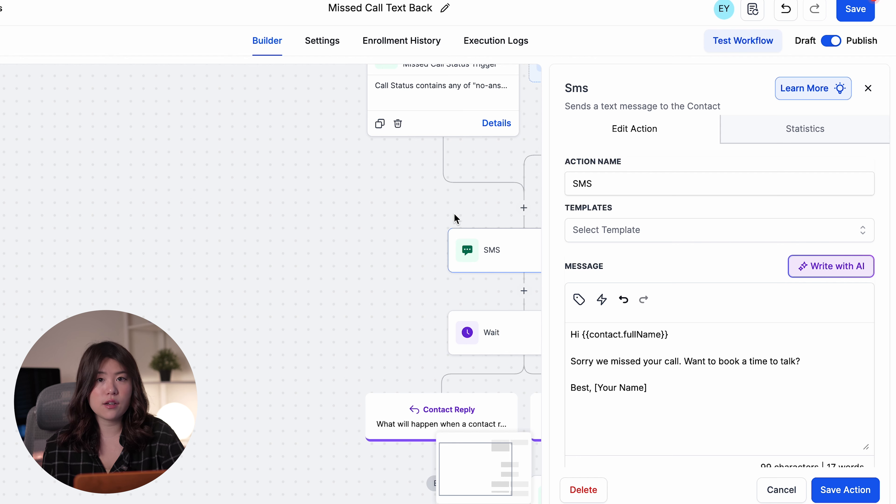
{"action": "left_click", "coordinate": [675, 339]}
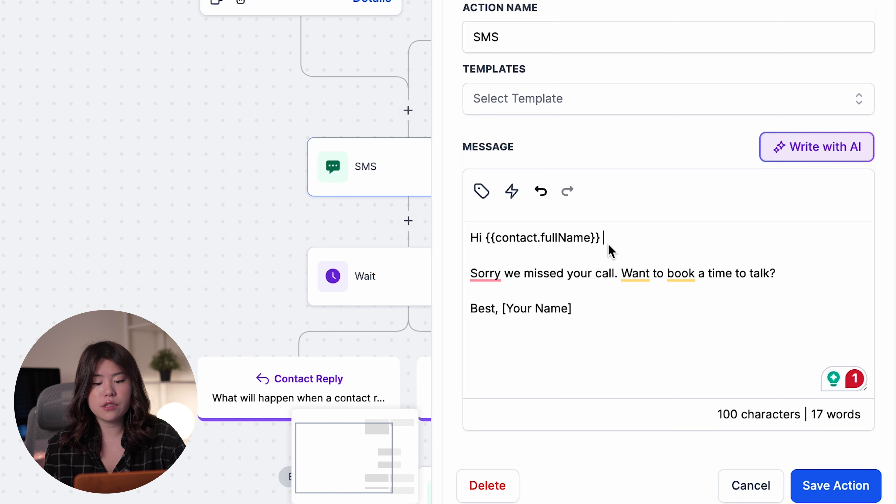
{"action": "left_click", "coordinate": [613, 240]}
{"action": "left_click_drag", "start_coordinate": [613, 237], "coordinate": [485, 241]}
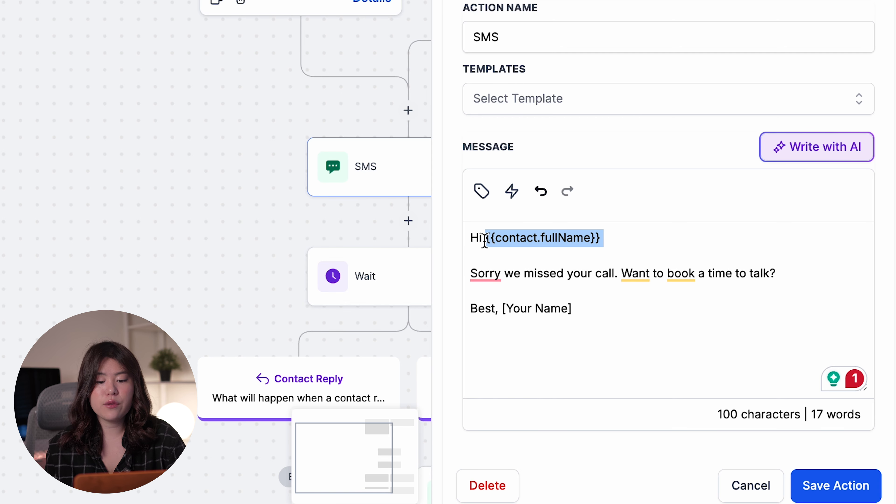
{"action": "left_click", "coordinate": [611, 242]}
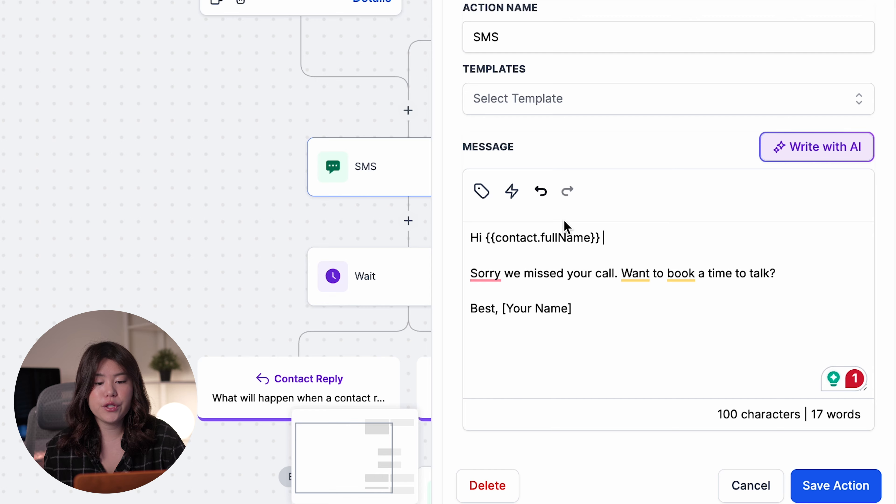
Replace the {{contact.fullName}} placeholder in the SMS greeting with the contact Full Name custom value and leave the action.
{"action": "left_click", "coordinate": [482, 192]}
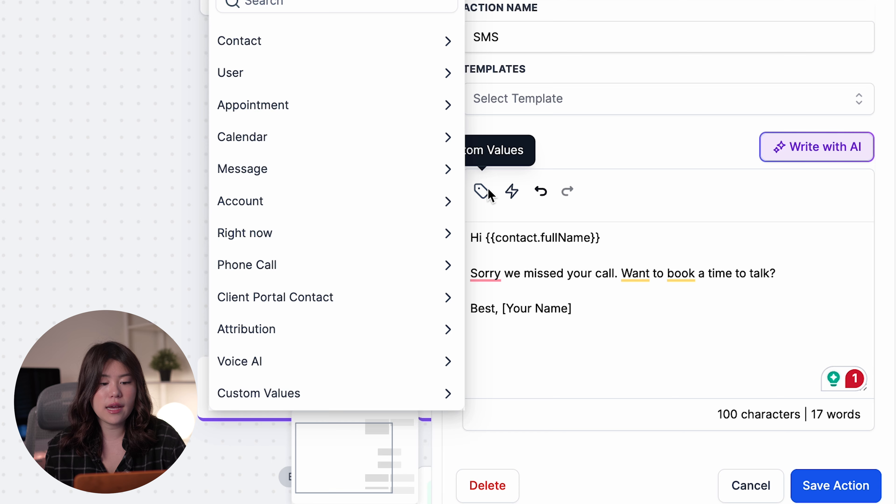
{"action": "left_click", "coordinate": [378, 47]}
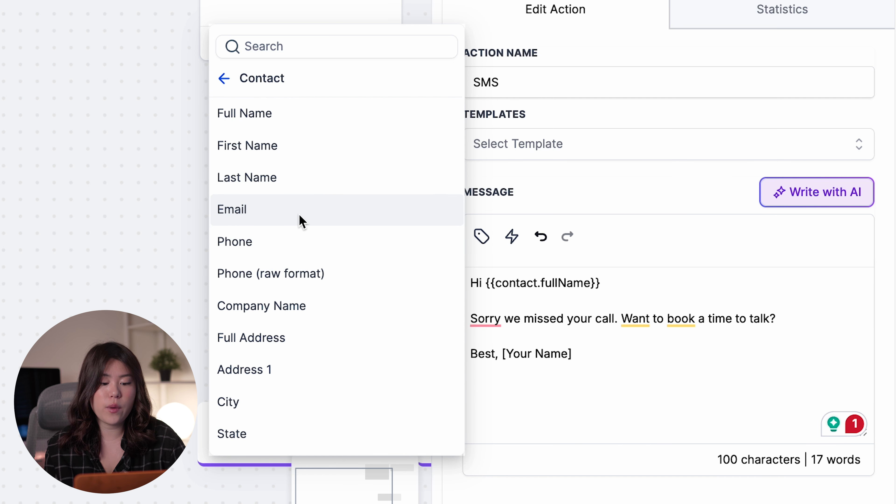
{"action": "left_click", "coordinate": [296, 128]}
{"action": "left_click_drag", "start_coordinate": [602, 282], "coordinate": [487, 284]}
{"action": "key", "text": "BackSpace"}
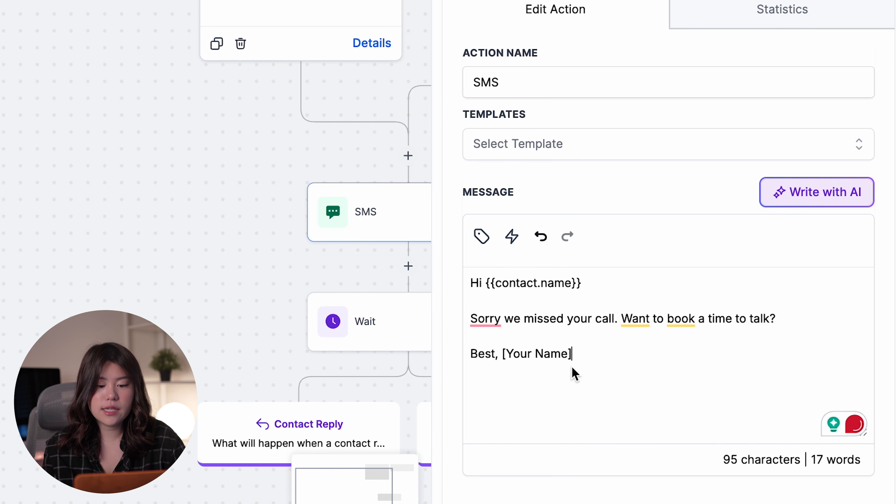
{"action": "key", "text": "BackSpace"}
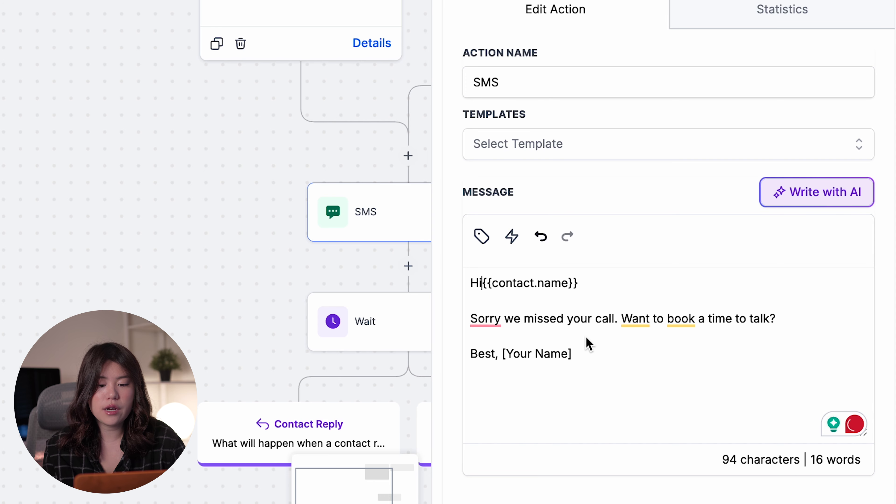
{"action": "left_click", "coordinate": [234, 360]}
{"action": "left_click", "coordinate": [379, 353]}
Set the Wait action's contact reply timeout to 5 minutes and save the action.
{"action": "scroll", "coordinate": [490, 282], "scroll_direction": "down", "scroll_amount": 3}
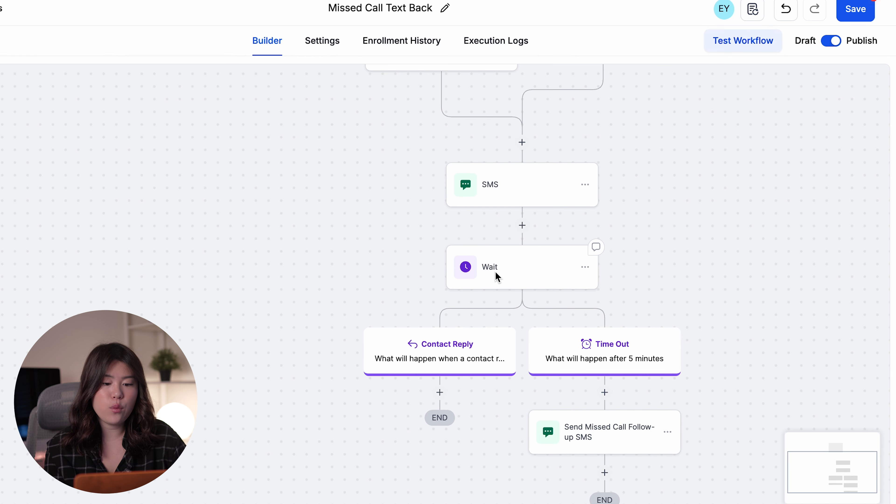
{"action": "left_click", "coordinate": [497, 247]}
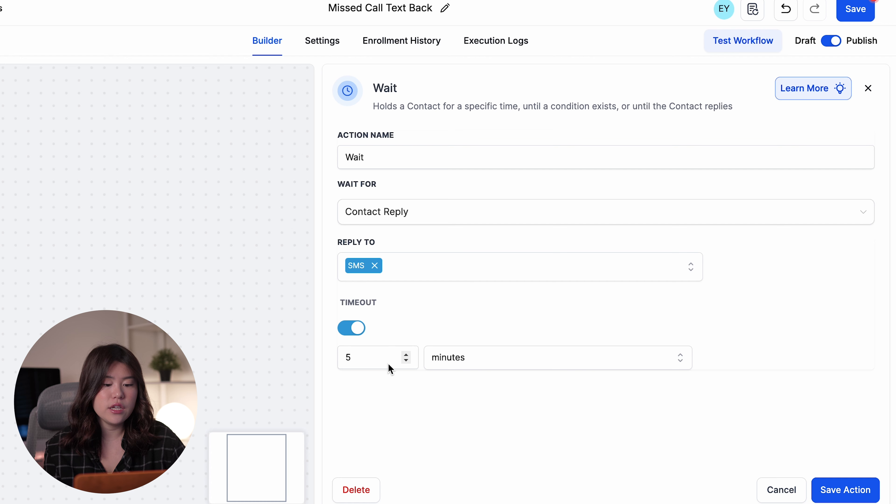
{"action": "left_click", "coordinate": [406, 361]}
{"action": "key", "text": "BackSpace"}
{"action": "type", "text": "5"}
{"action": "left_click", "coordinate": [430, 415]}
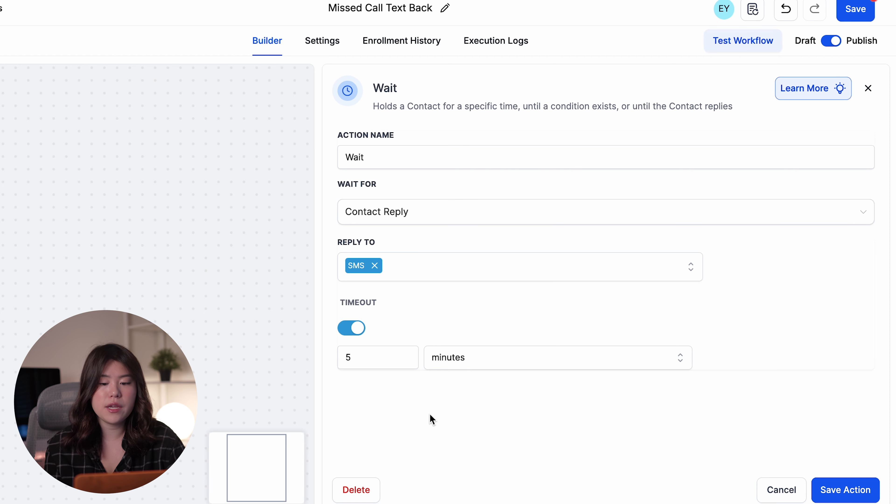
{"action": "left_click", "coordinate": [849, 491]}
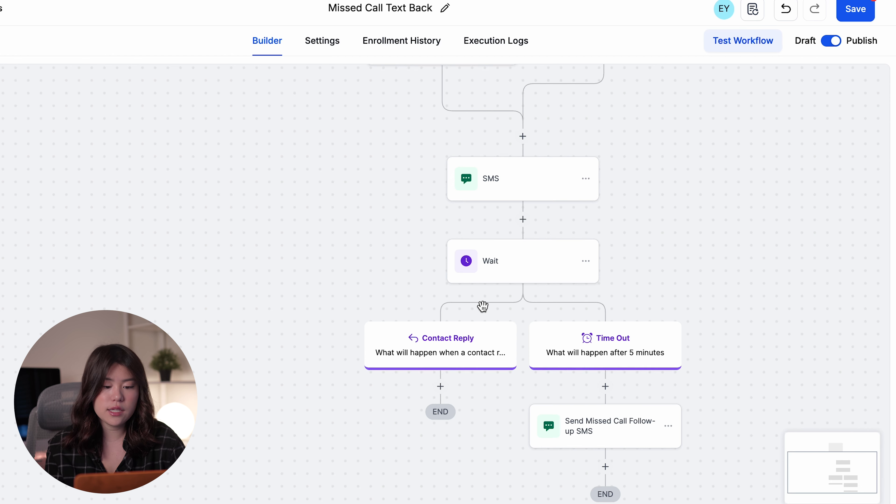
Review the message of the Send Missed Call Follow-up SMS action on the Time Out branch and save the action.
{"action": "scroll", "coordinate": [481, 304], "scroll_direction": "down", "scroll_amount": 1}
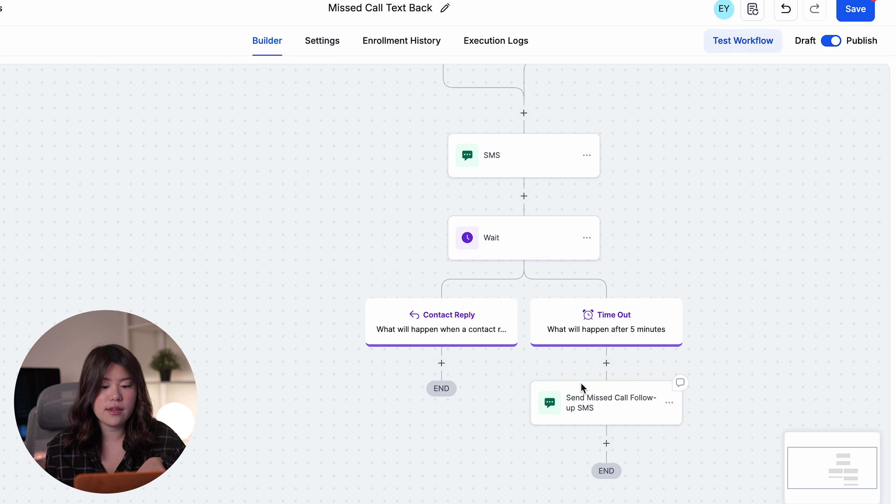
{"action": "left_click", "coordinate": [582, 392]}
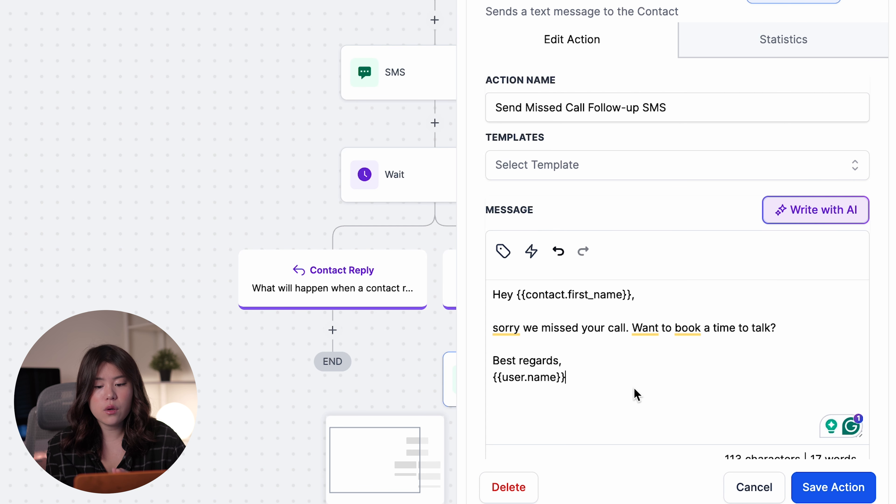
{"action": "left_click", "coordinate": [845, 490]}
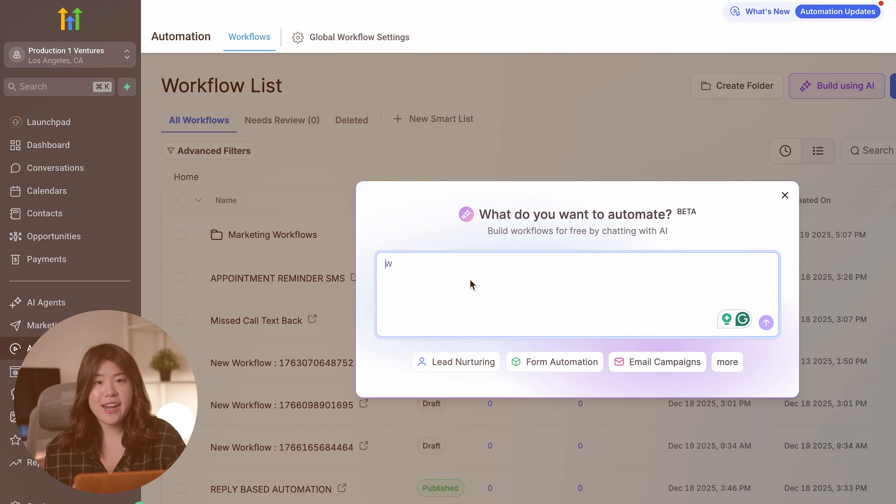
{"action": "type", "text": "t up welcome series with 5 emails over 21 day"}
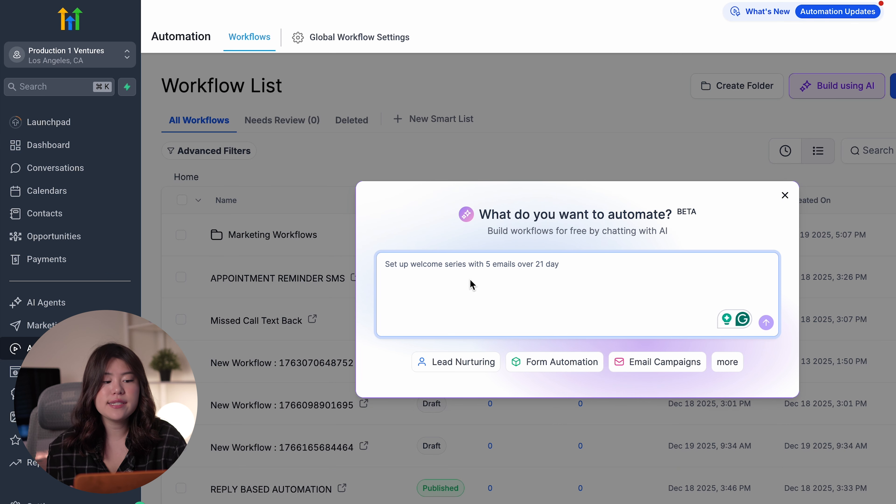
{"action": "type", "text": "s introducing brand story, best sellers, customer testimonials, and exclusive member benefits"}
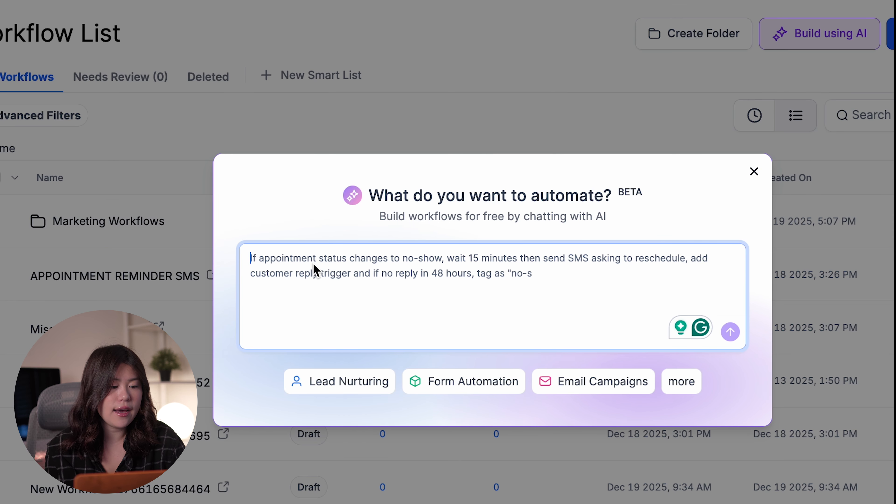
Draft an AI workflow prompt for an automation that triggers when an appointment is booked and sends a confirmation text and a reminder text.
{"action": "type", "text": "I want "}
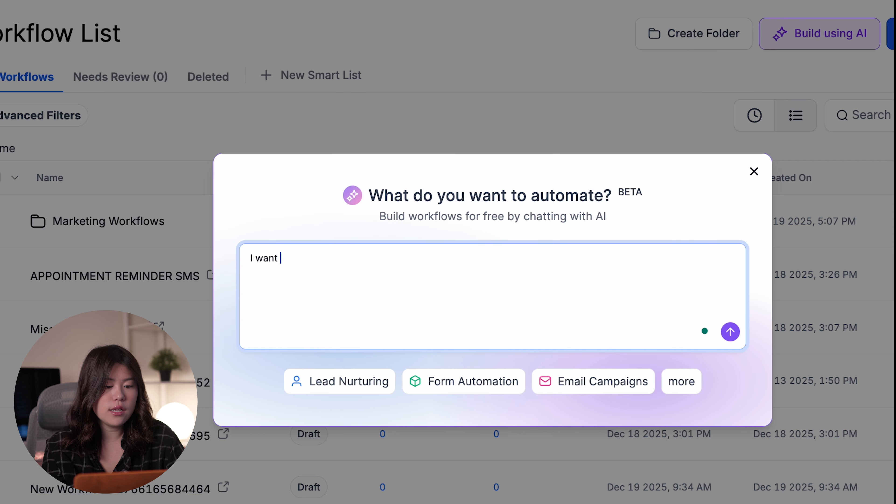
{"action": "type", "text": "an automation that"}
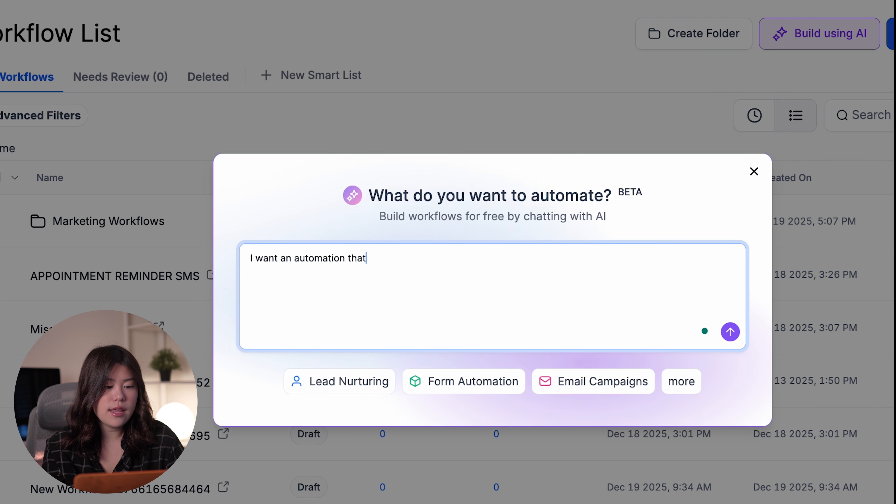
{"action": "type", "text": " triggers when an appoit"}
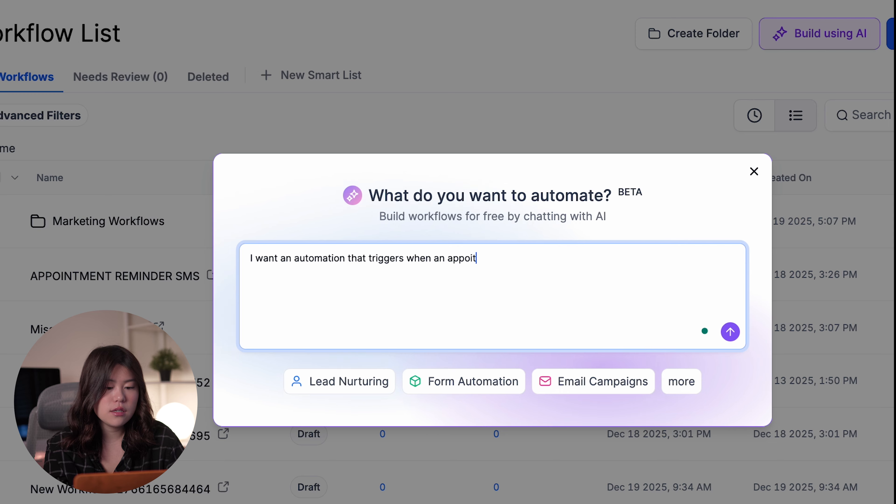
{"action": "key", "text": "BackSpace"}
{"action": "type", "text": "ntm"}
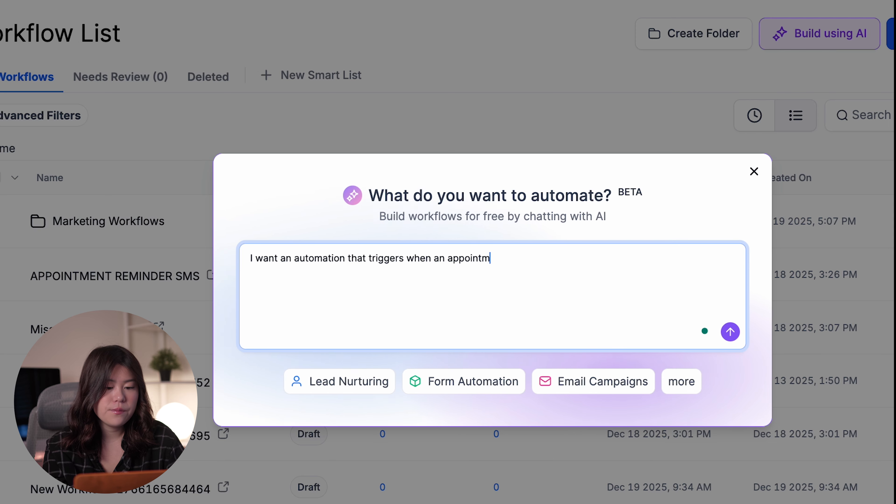
{"action": "type", "text": "ent is booked, "}
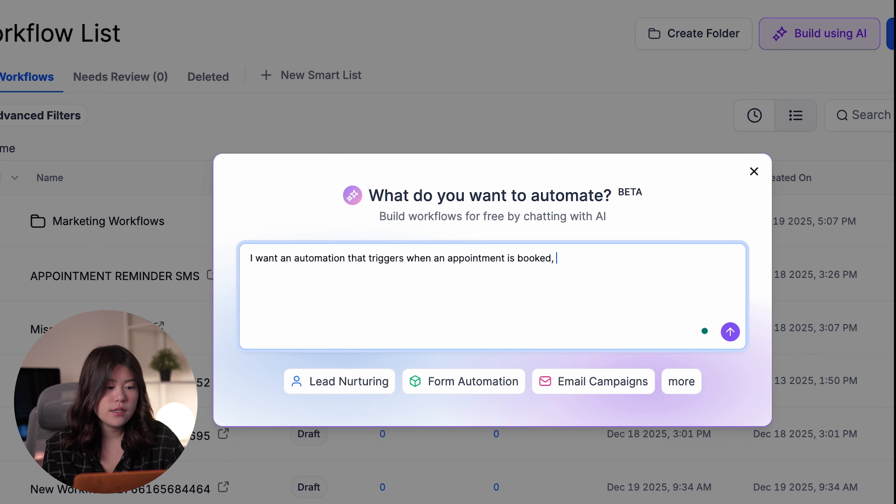
{"action": "type", "text": "sends a confir"}
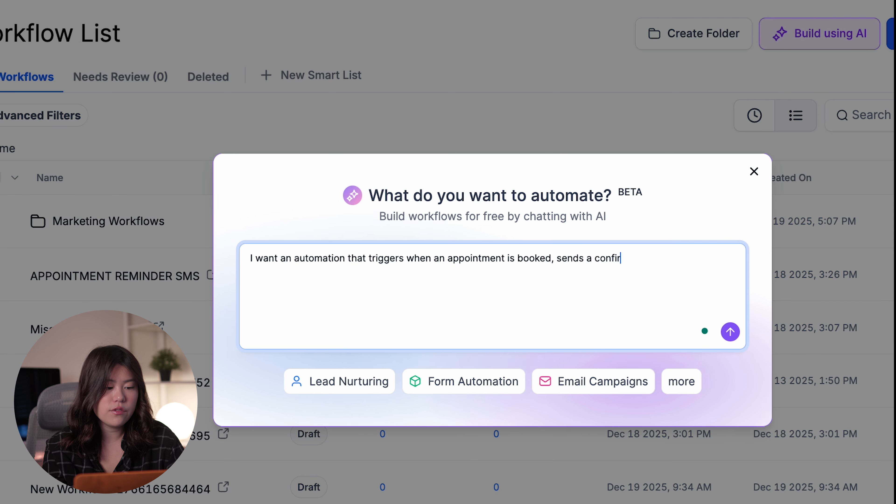
{"action": "type", "text": "mation text,"}
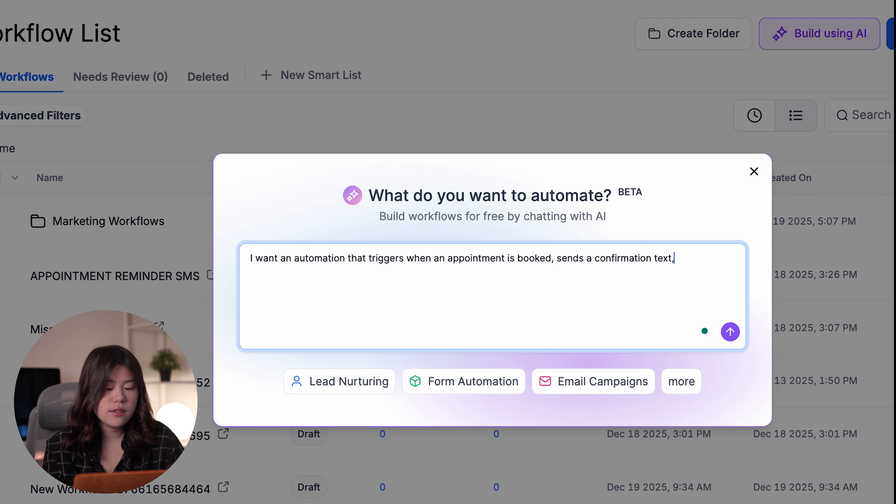
{"action": "type", "text": " and then sends a reminder"}
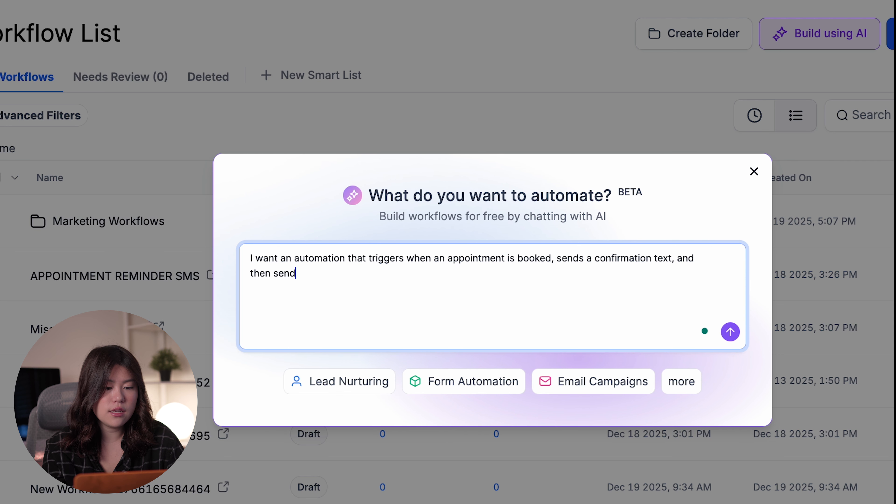
{"action": "type", "text": " text"}
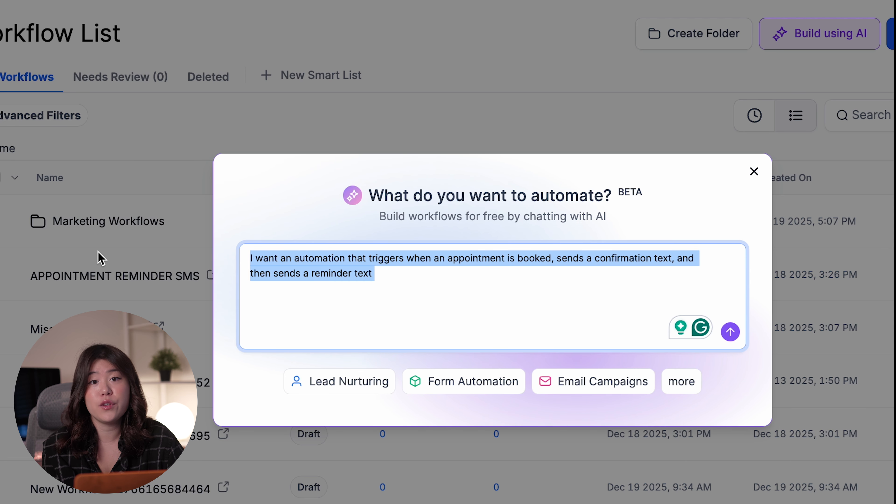
Replace the AI prompt with one specifying an Appointment Status = Booked trigger, Confirmation SMS, Delay and Reminder SMS before the appointment, and submit it.
{"action": "type", "text": "Trigger: Appointment Status = Booked  Actions: Confirmation SMS  Delay  Reminder SMS before the appointment  This reduces no-shows and runs completely hands-free"}
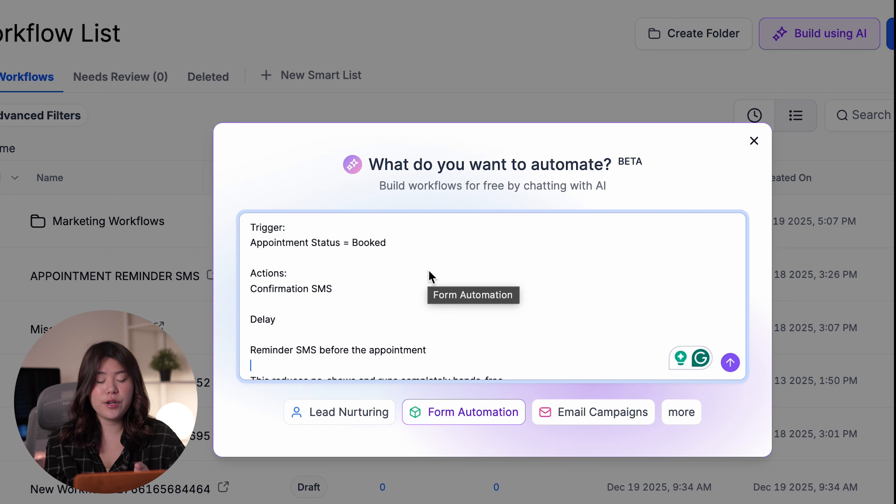
{"action": "left_click", "coordinate": [320, 233]}
{"action": "left_click", "coordinate": [375, 261]}
{"action": "scroll", "coordinate": [400, 263], "scroll_direction": "down", "scroll_amount": 1}
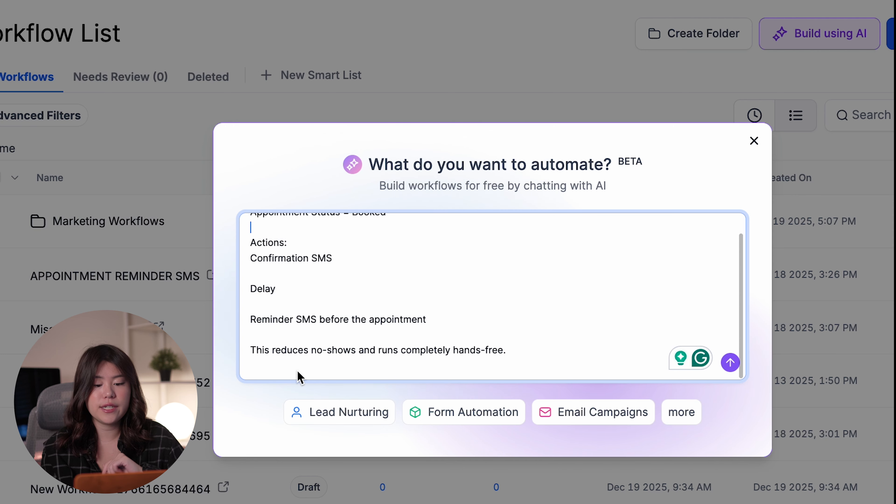
{"action": "left_click", "coordinate": [731, 364]}
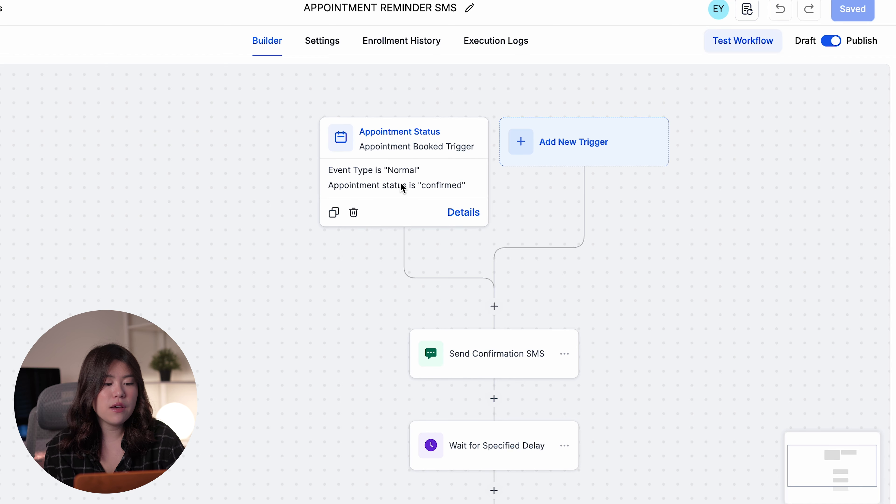
Review the Send Confirmation SMS action's message and test phone number option in the APPOINTMENT REMINDER SMS workflow, and save the action.
{"action": "scroll", "coordinate": [334, 186], "scroll_direction": "down", "scroll_amount": 1}
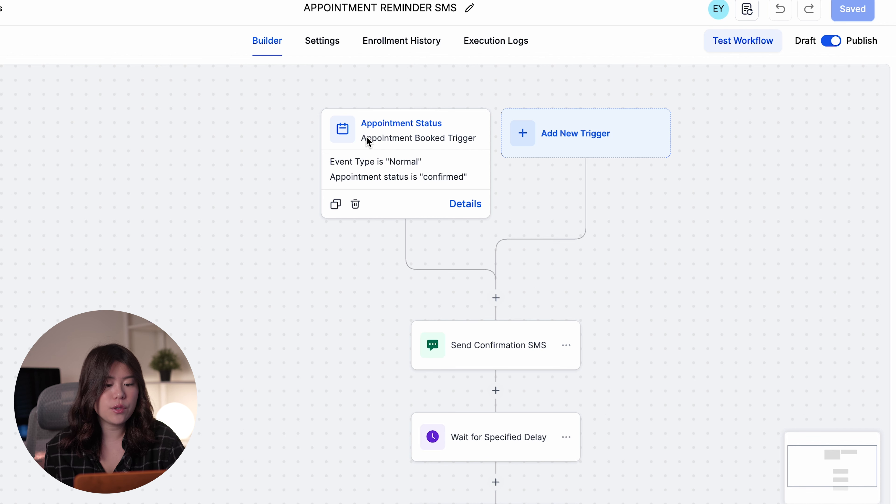
{"action": "scroll", "coordinate": [381, 197], "scroll_direction": "down", "scroll_amount": 1}
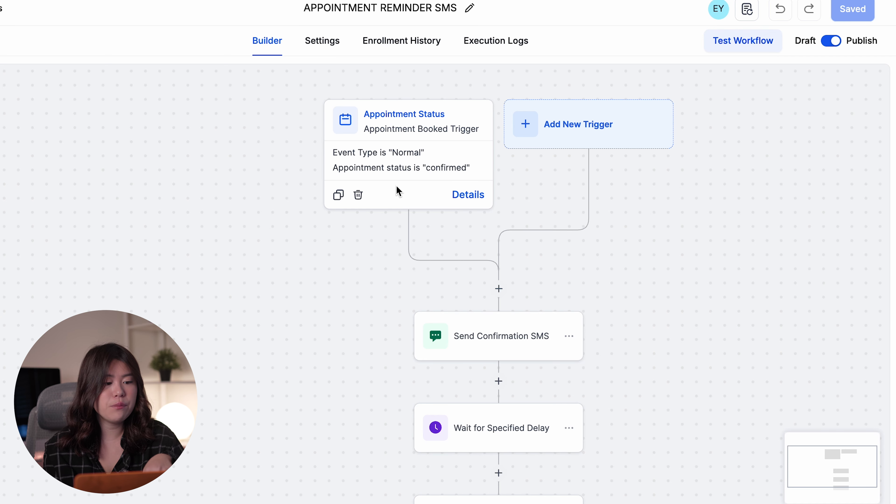
{"action": "scroll", "coordinate": [455, 226], "scroll_direction": "down", "scroll_amount": 1}
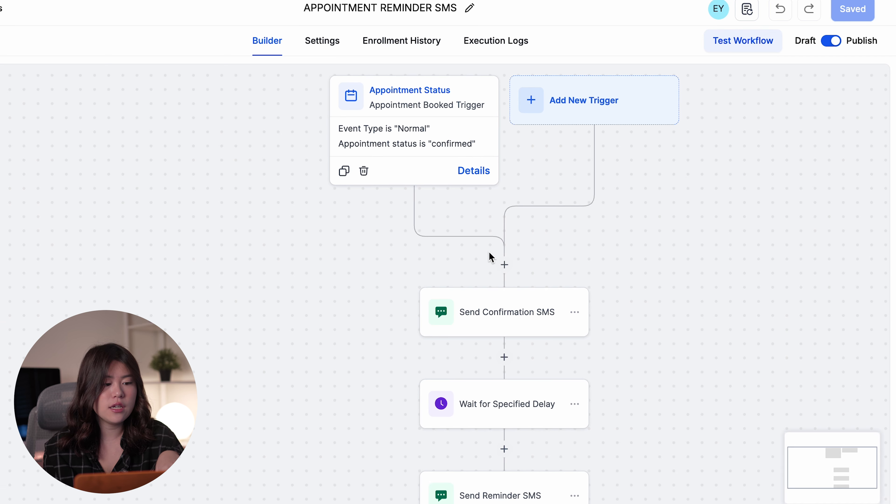
{"action": "scroll", "coordinate": [494, 320], "scroll_direction": "down", "scroll_amount": 3}
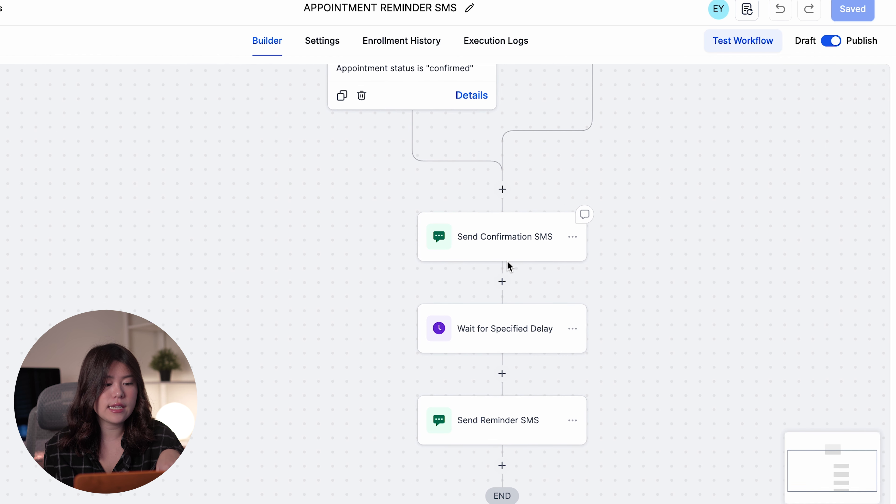
{"action": "left_click", "coordinate": [497, 247]}
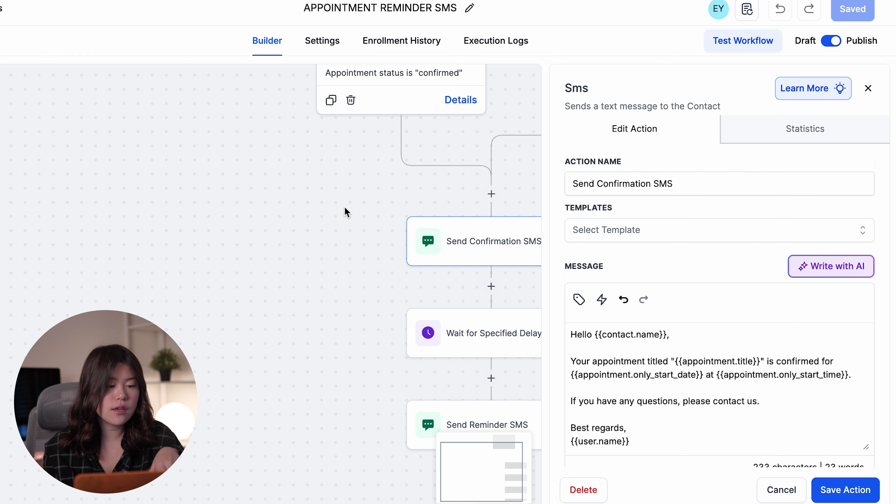
{"action": "scroll", "coordinate": [780, 271], "scroll_direction": "down", "scroll_amount": 1}
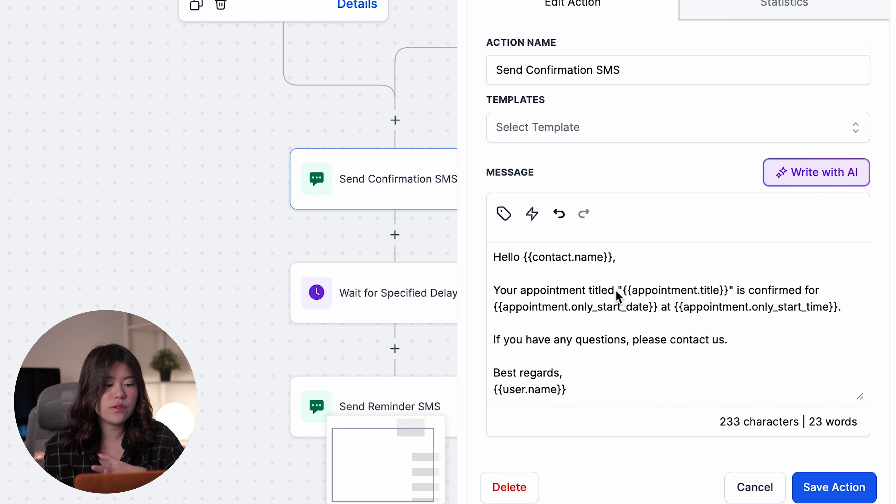
{"action": "left_click", "coordinate": [650, 272]}
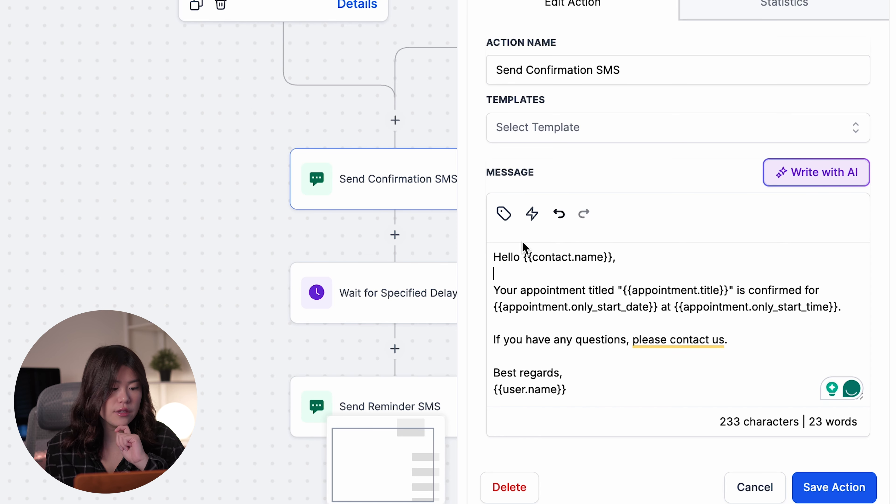
{"action": "scroll", "coordinate": [522, 242], "scroll_direction": "down", "scroll_amount": 5}
{"action": "left_click", "coordinate": [547, 388]}
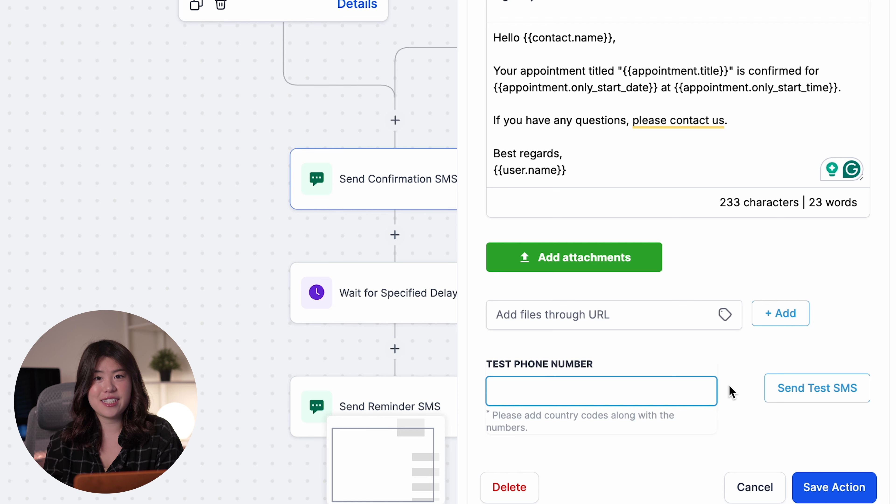
{"action": "left_click", "coordinate": [797, 497]}
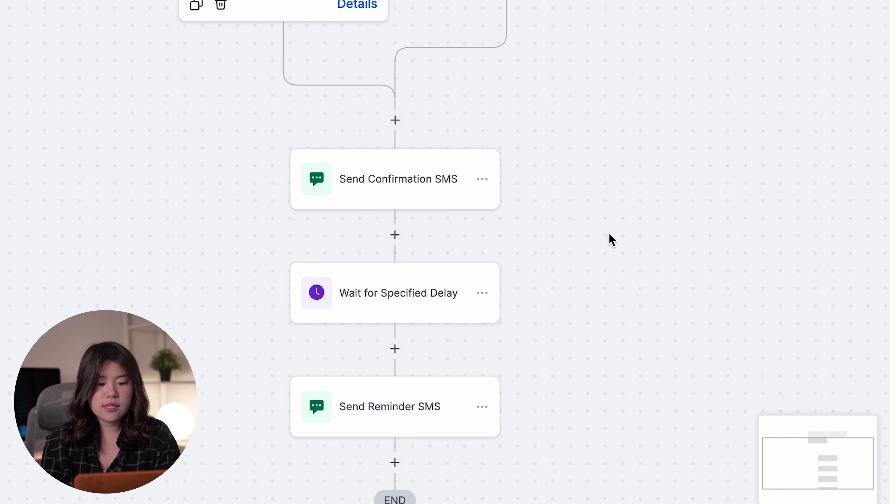
Open the Wait for Specified Delay action below the confirmation SMS.
{"action": "scroll", "coordinate": [611, 240], "scroll_direction": "down", "scroll_amount": 5}
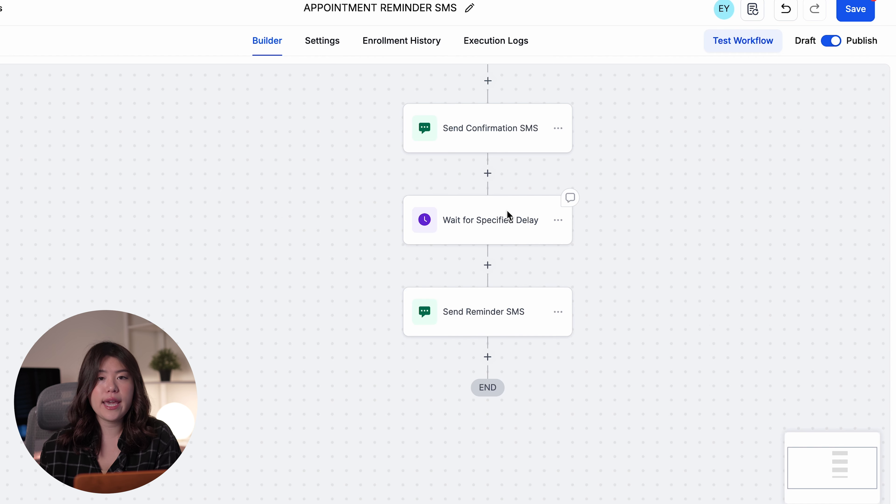
{"action": "left_click", "coordinate": [492, 220]}
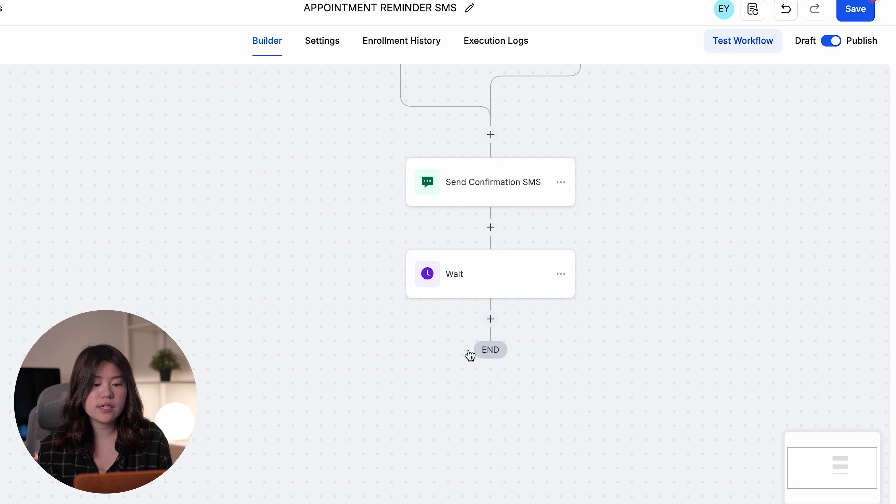
Add a Send SMS action after the Wait action and name it "Send Reminder SMS".
{"action": "left_click", "coordinate": [491, 325]}
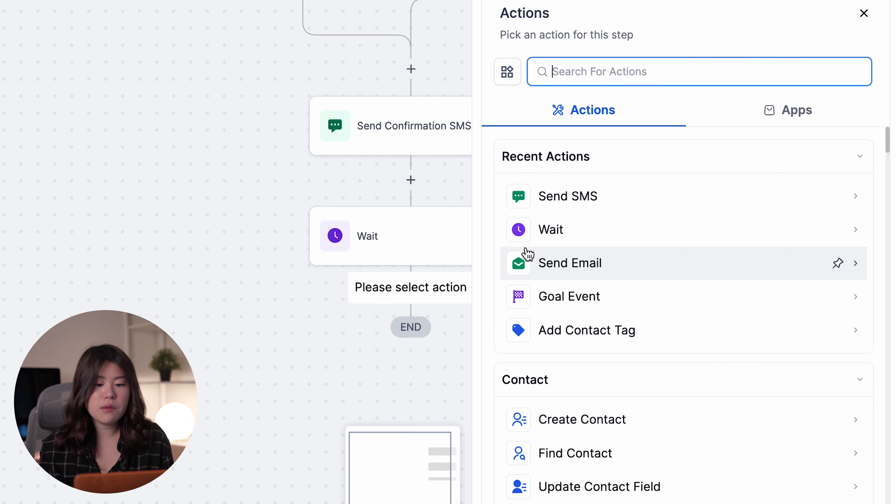
{"action": "left_click", "coordinate": [610, 199]}
{"action": "left_click", "coordinate": [576, 134]}
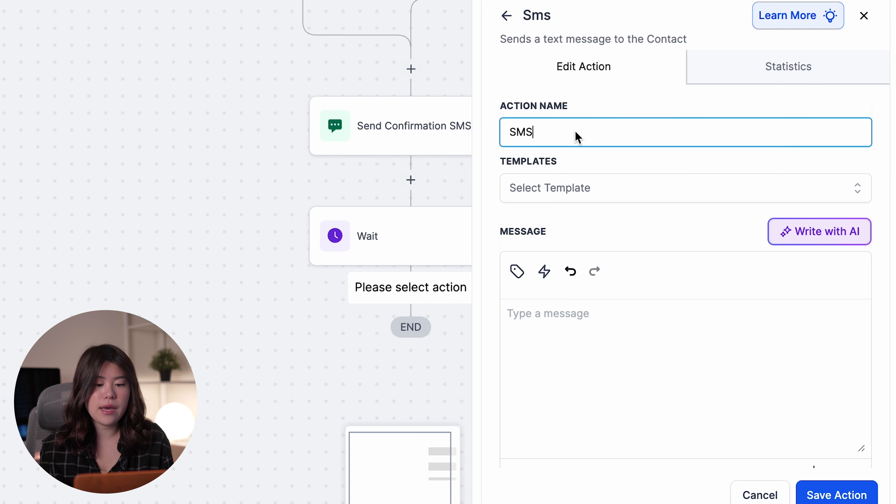
{"action": "left_click_drag", "start_coordinate": [576, 134], "coordinate": [509, 136]}
{"action": "type", "text": "Send "}
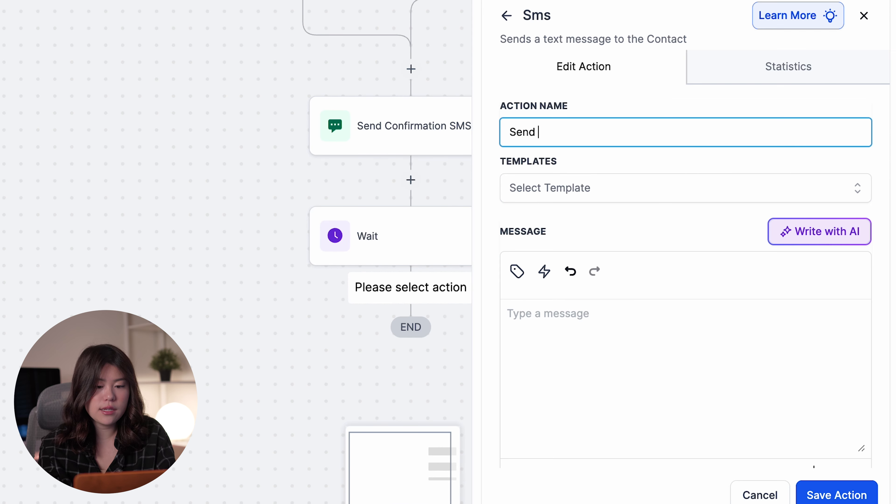
{"action": "type", "text": "Reminder SMS"}
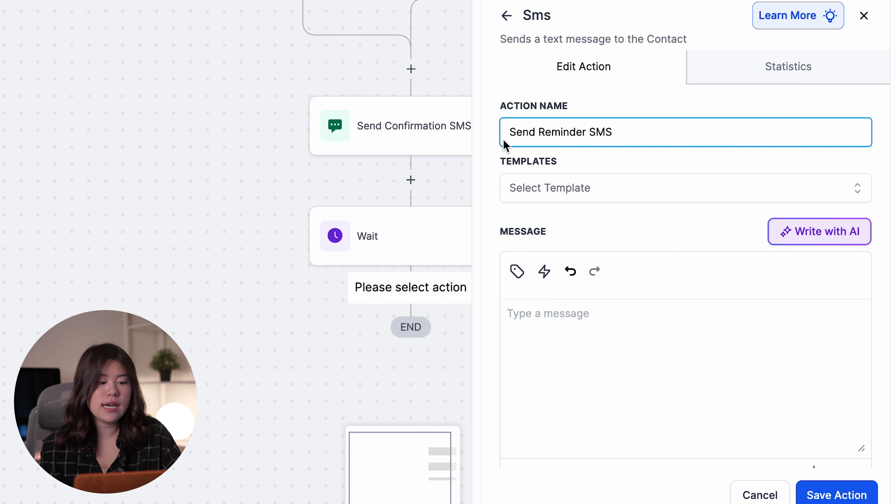
Start an AI-written message for Send Reminder SMS with the prompt "Send a friendly final reminder, reminding the person about their upcoming appointment, just like the confirmation text.".
{"action": "left_click", "coordinate": [847, 227]}
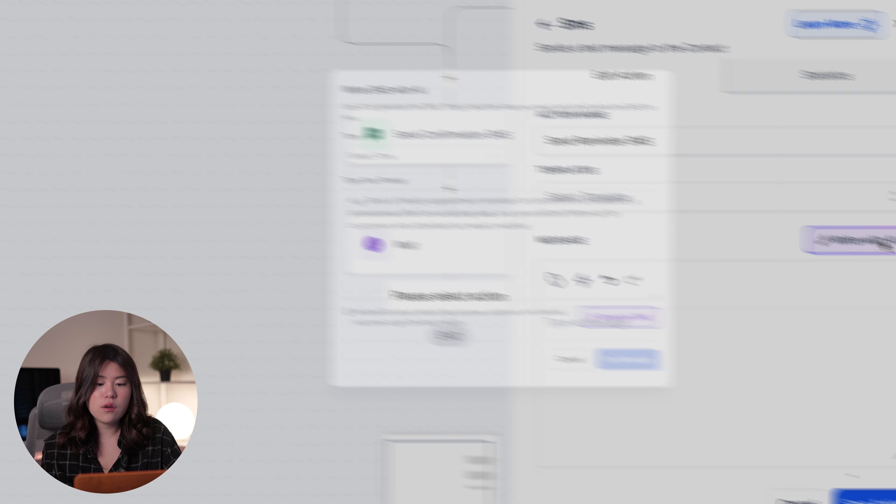
{"action": "left_click", "coordinate": [469, 250]}
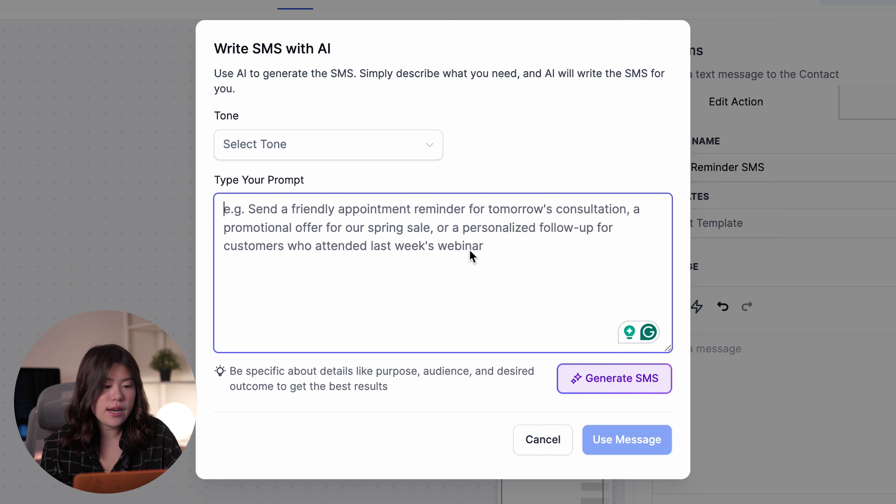
{"action": "type", "text": "Send a "}
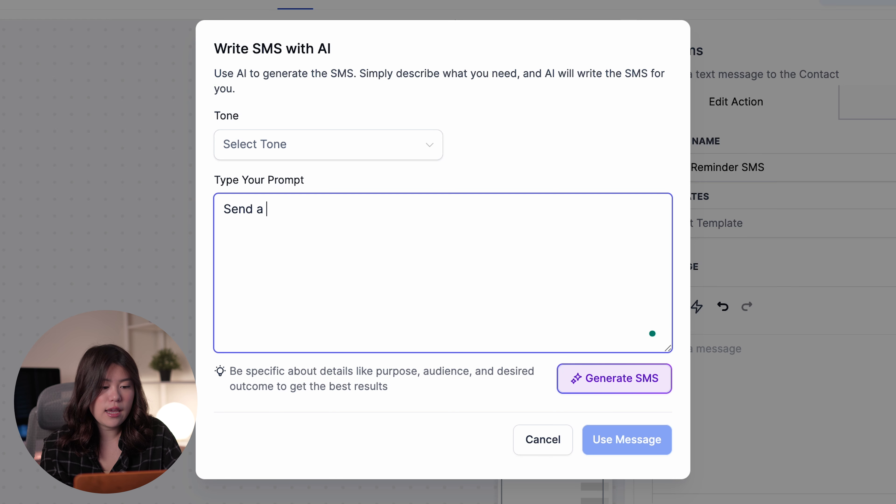
{"action": "type", "text": "friendly r"}
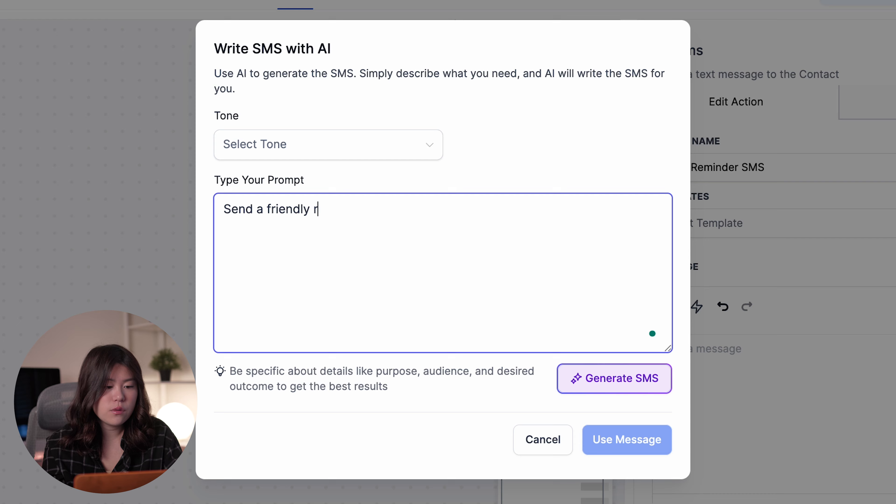
{"action": "type", "text": "eminder"}
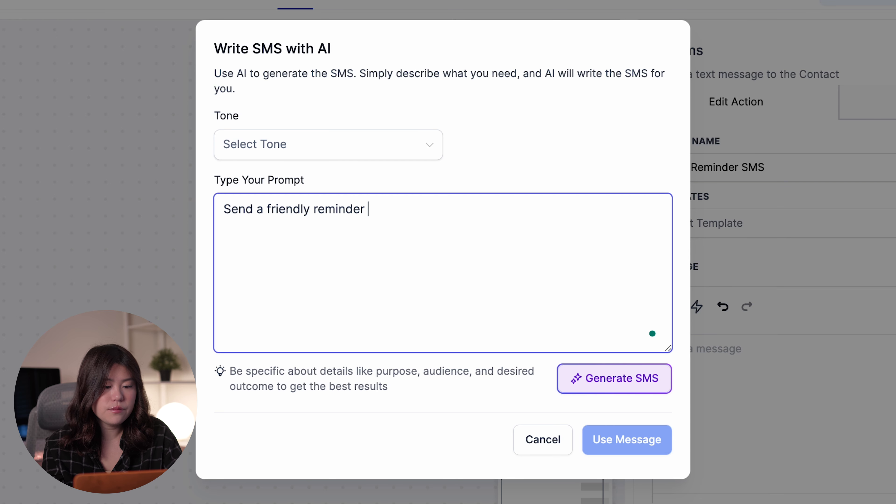
{"action": "key", "text": "BackSpace"}
{"action": "key", "text": "BackSpace"}
{"action": "key", "text": "BackSpace"}
{"action": "key", "text": "BackSpace"}
{"action": "key", "text": "BackSpace"}
{"action": "key", "text": "BackSpace"}
{"action": "key", "text": "BackSpace"}
{"action": "key", "text": "BackSpace"}
{"action": "key", "text": "BackSpace"}
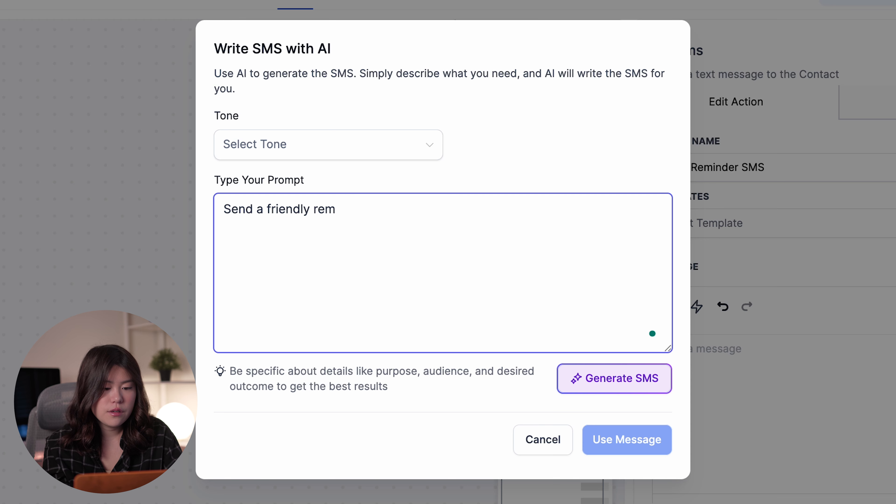
{"action": "type", "text": "final reminder tha"}
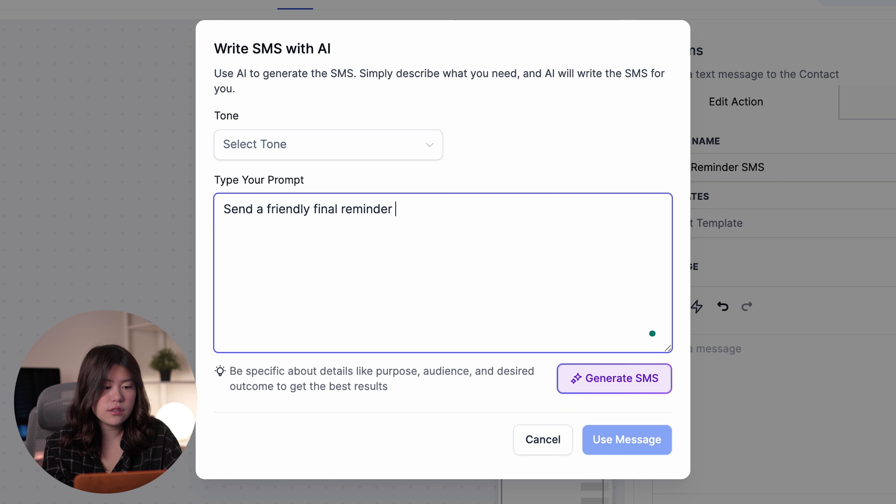
{"action": "key", "text": "BackSpace"}
{"action": "key", "text": "BackSpace"}
{"action": "key", "text": "BackSpace"}
{"action": "type", "text": "abo"}
{"action": "key", "text": "BackSpace"}
{"action": "key", "text": "BackSpace"}
{"action": "key", "text": "BackSpace"}
{"action": "key", "text": "BackSpace"}
{"action": "key", "text": "BackSpace"}
{"action": "type", "text": "r, reminding the perso"}
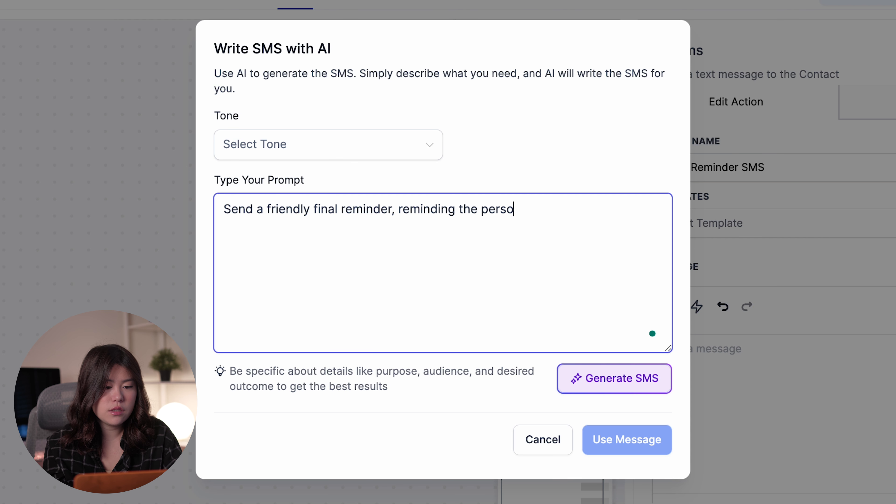
{"action": "type", "text": "n about their"}
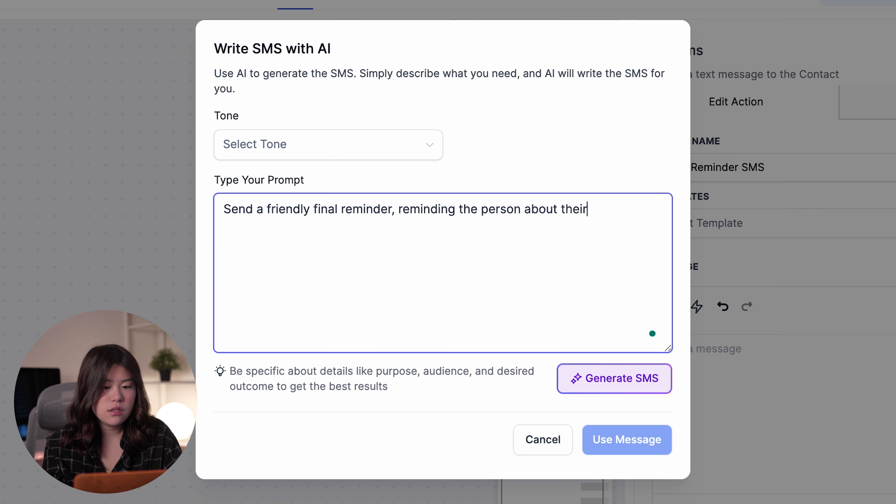
{"action": "type", "text": " upcoming a"}
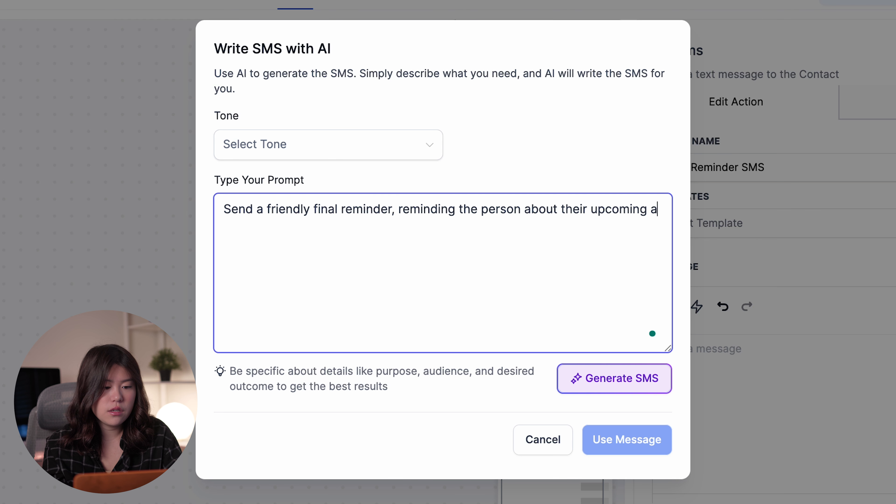
{"action": "type", "text": "ppointment, jus"}
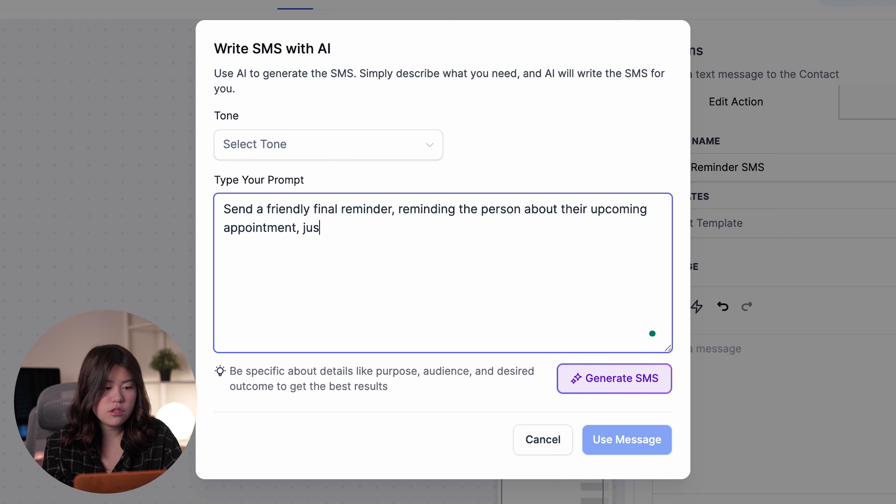
{"action": "type", "text": "t like the "}
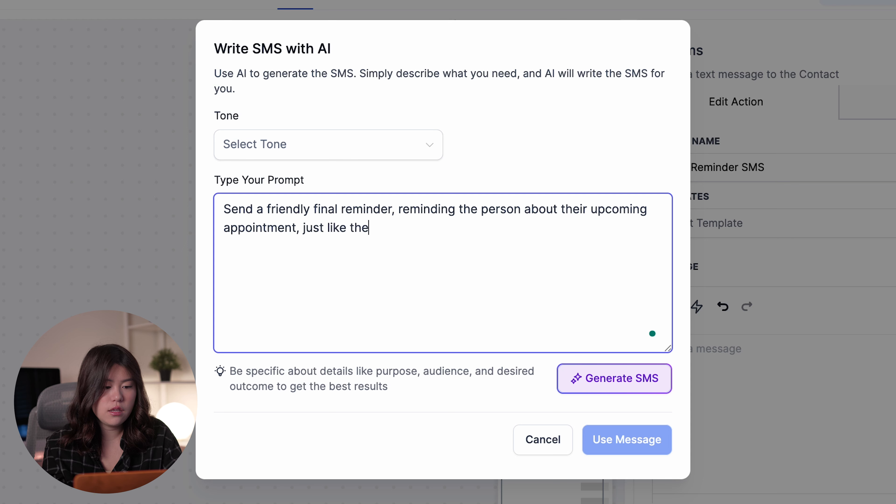
{"action": "type", "text": "confirmati"}
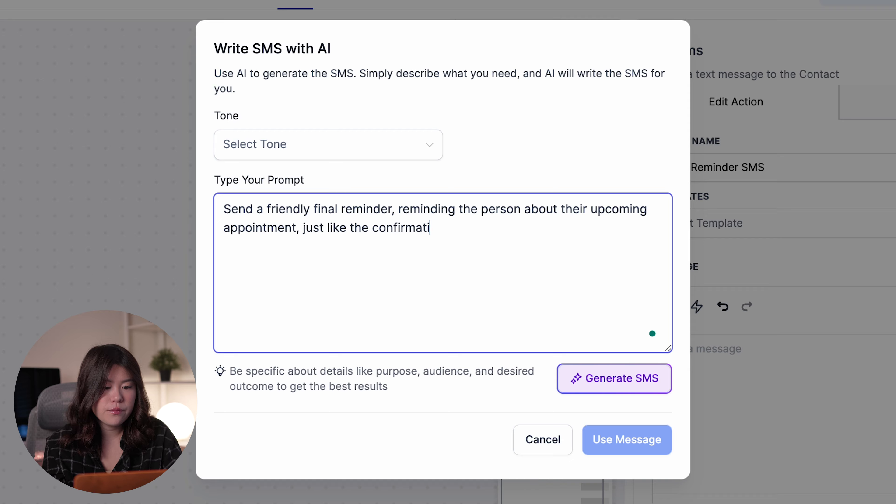
{"action": "type", "text": "on text. Add app"}
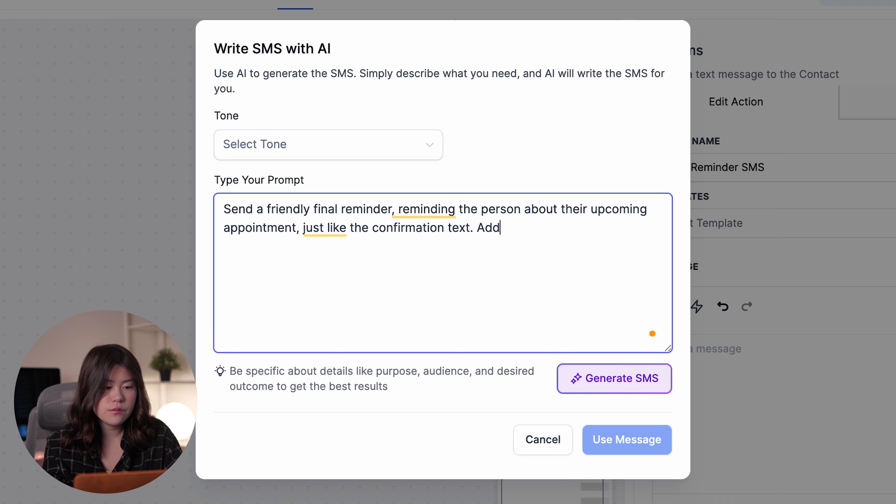
Complete the SMS prompt with "Add custom value of appointment date and time so theres no confusion".
{"action": "key", "text": "BackSpace"}
{"action": "key", "text": "BackSpace"}
{"action": "key", "text": "BackSpace"}
{"action": "type", "text": "custo"}
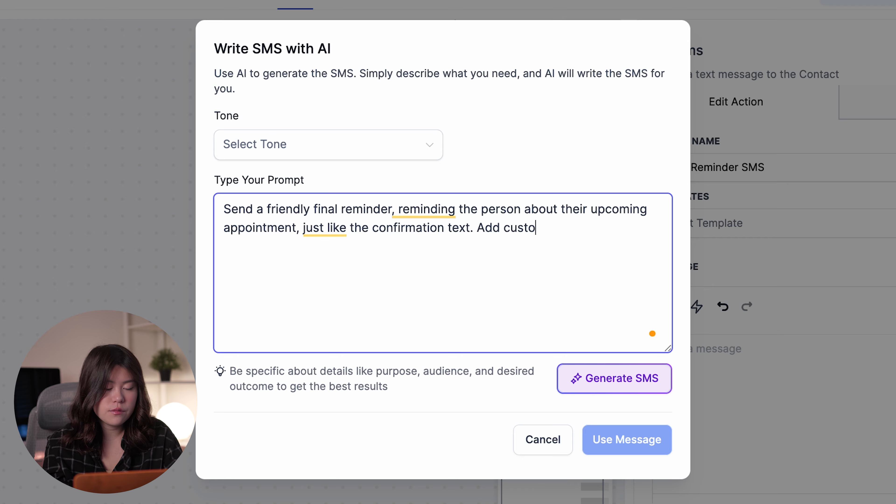
{"action": "type", "text": "m value of ap"}
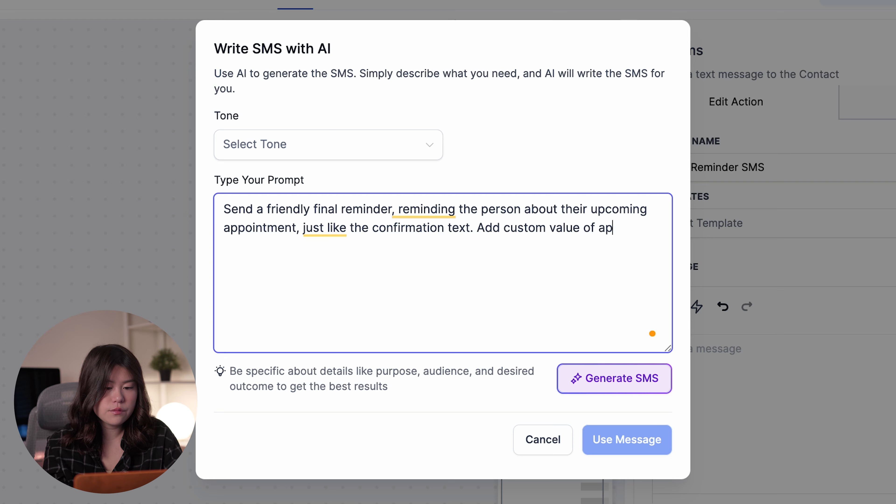
{"action": "type", "text": "pointment "}
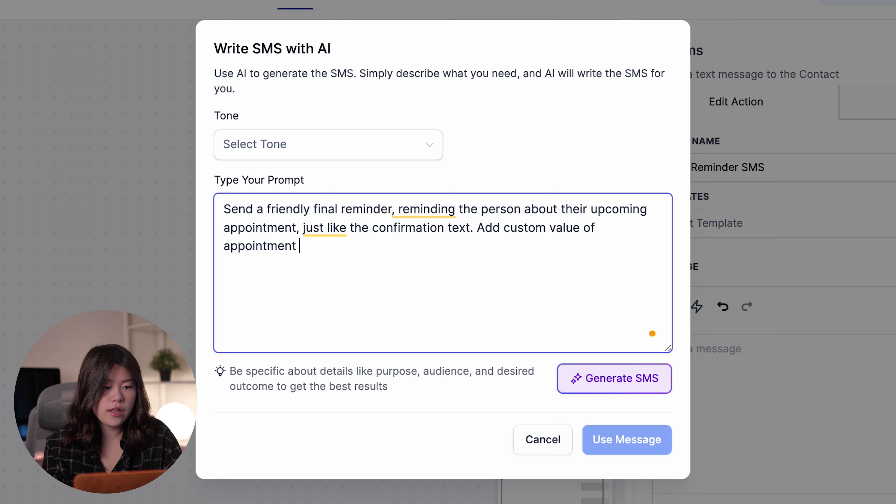
{"action": "type", "text": "date and"}
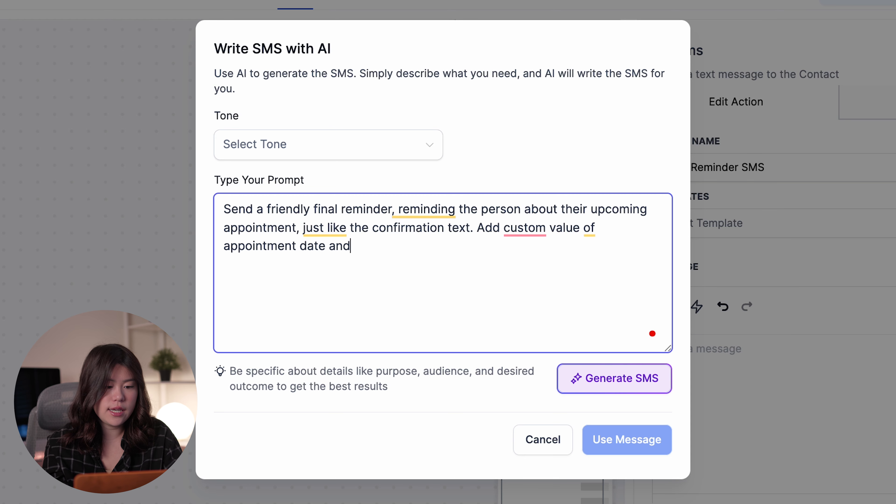
{"action": "type", "text": " time so theres no "}
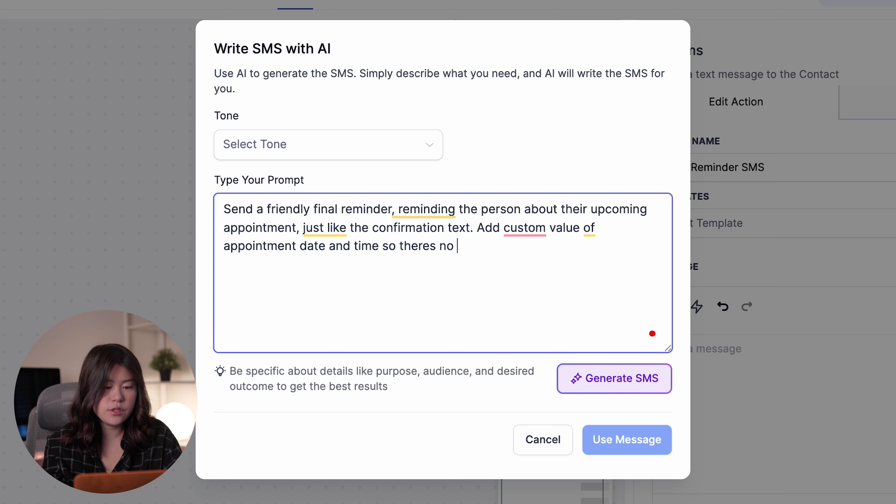
{"action": "type", "text": "confusion"}
Generate the reminder SMS from the prompt, use it as the action's message, and save the Send Reminder SMS action.
{"action": "left_click", "coordinate": [635, 377]}
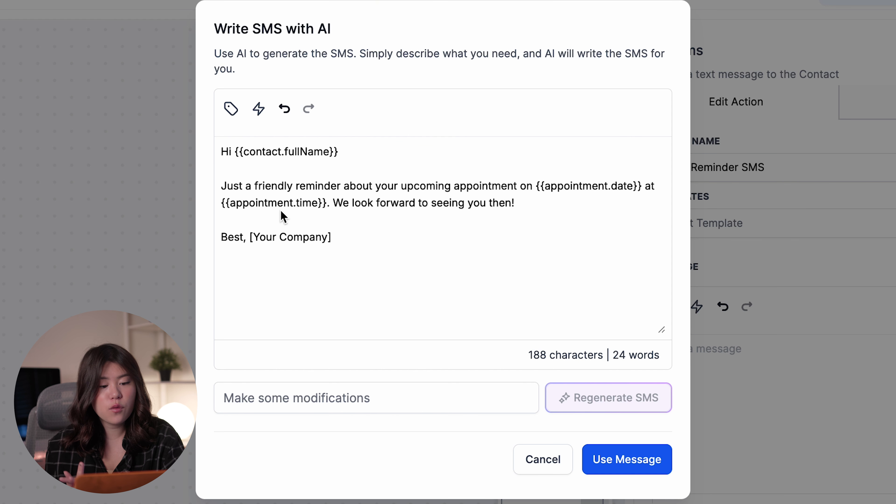
{"action": "left_click", "coordinate": [635, 458]}
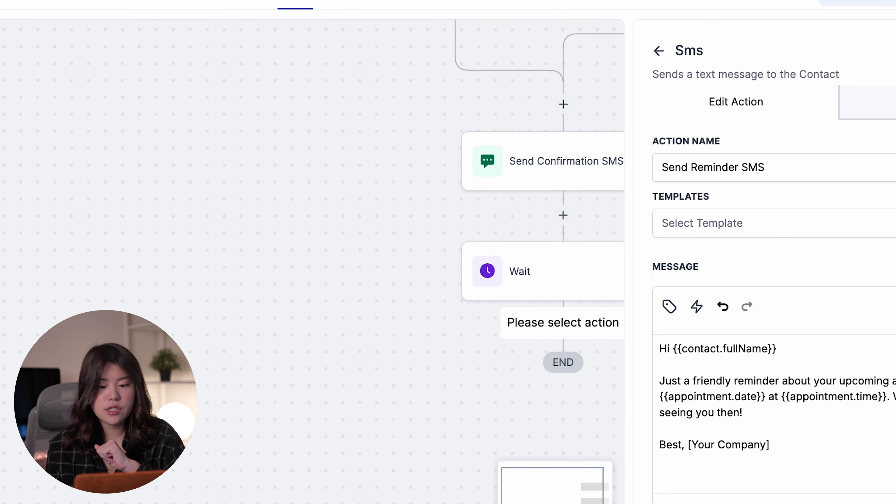
{"action": "left_click", "coordinate": [892, 501]}
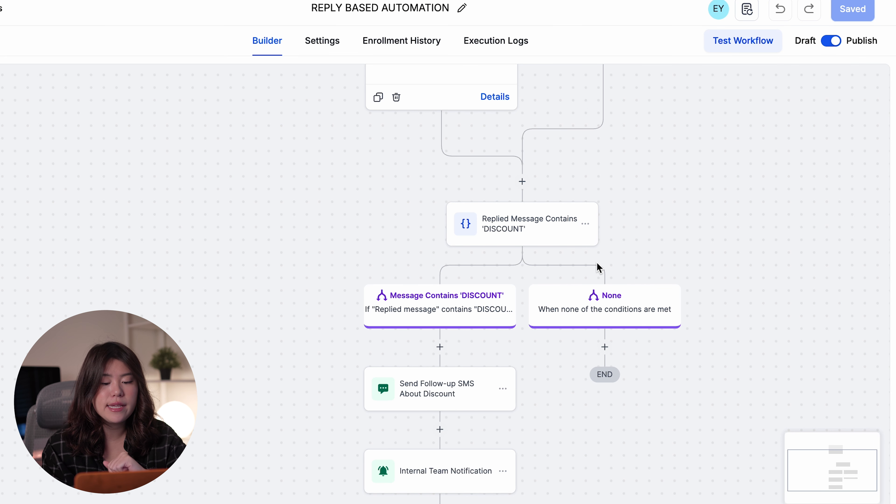
Review the REPLY BASED AUTOMATION workflow and its Customer Replied trigger with the phrase filter, and save the trigger.
{"action": "scroll", "coordinate": [596, 262], "scroll_direction": "down", "scroll_amount": 1}
{"action": "scroll", "coordinate": [597, 262], "scroll_direction": "up", "scroll_amount": 5}
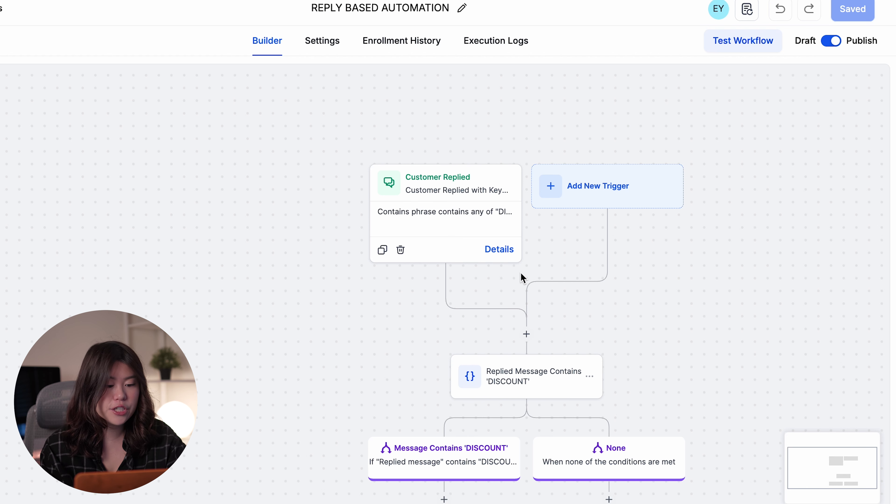
{"action": "scroll", "coordinate": [440, 274], "scroll_direction": "right", "scroll_amount": 1}
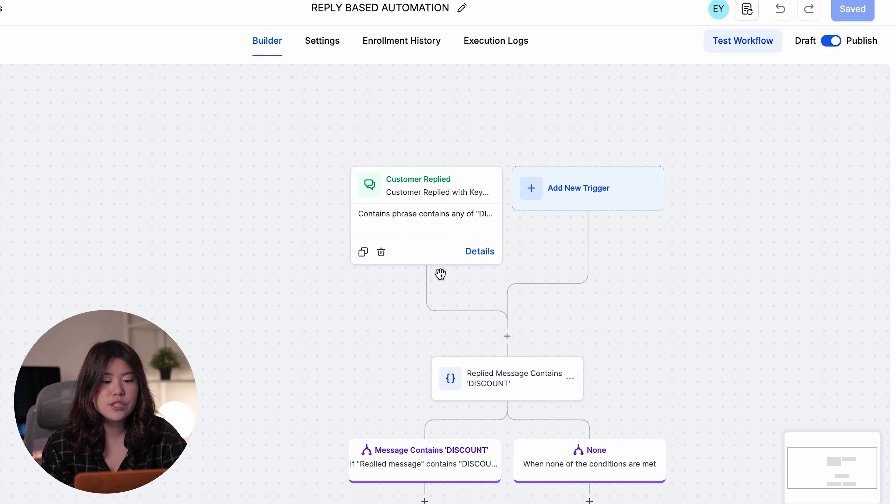
{"action": "scroll", "coordinate": [440, 274], "scroll_direction": "down", "scroll_amount": 2}
{"action": "scroll", "coordinate": [465, 189], "scroll_direction": "right", "scroll_amount": 1}
{"action": "scroll", "coordinate": [464, 189], "scroll_direction": "down", "scroll_amount": 1}
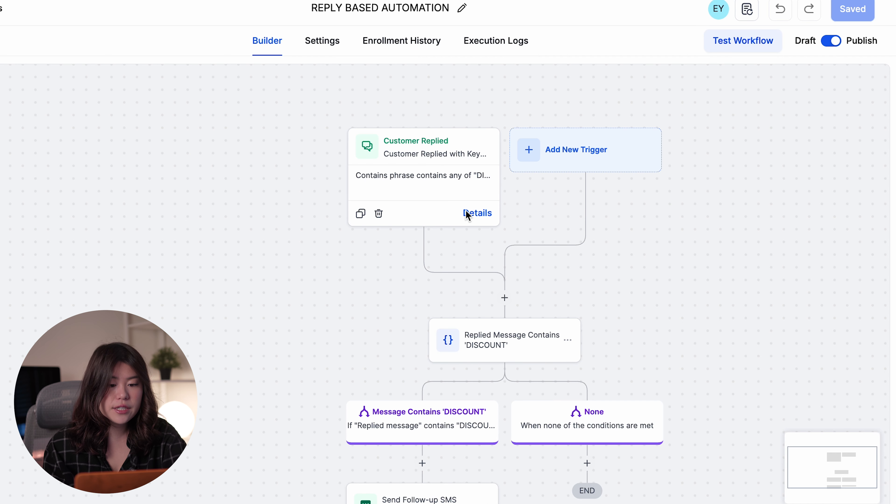
{"action": "left_click", "coordinate": [443, 161]}
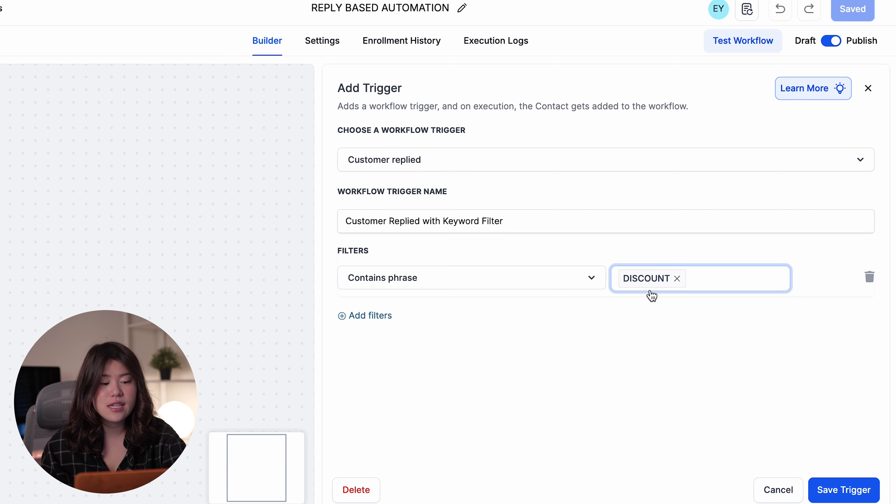
{"action": "left_click", "coordinate": [514, 292]}
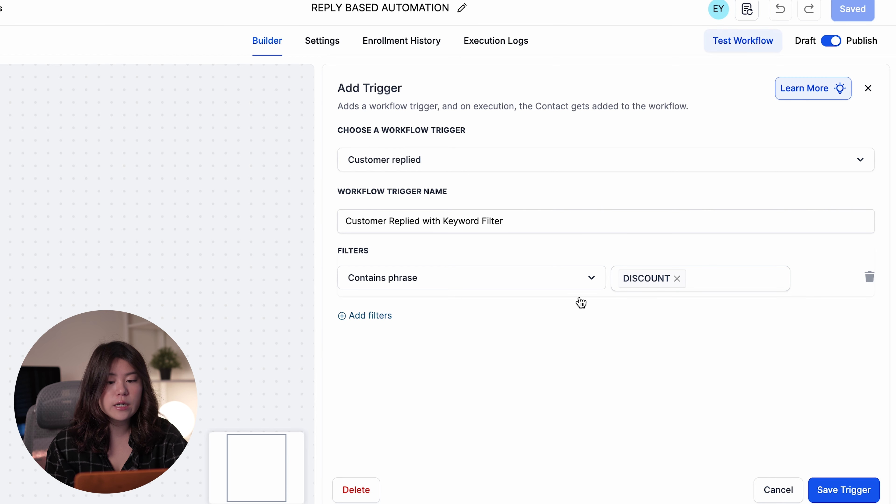
{"action": "left_click", "coordinate": [865, 499]}
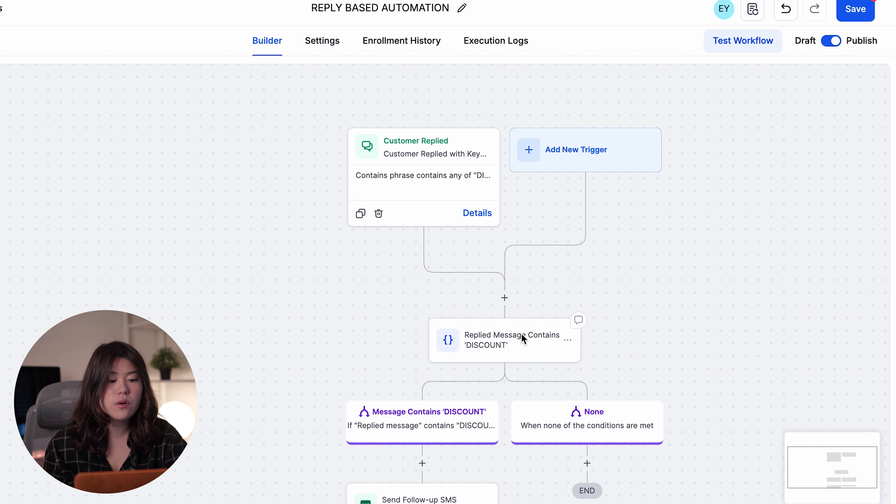
Review the branches of the Replied Message Contains 'DISCOUNT' condition, including the None branch, and save the action.
{"action": "left_click", "coordinate": [506, 334]}
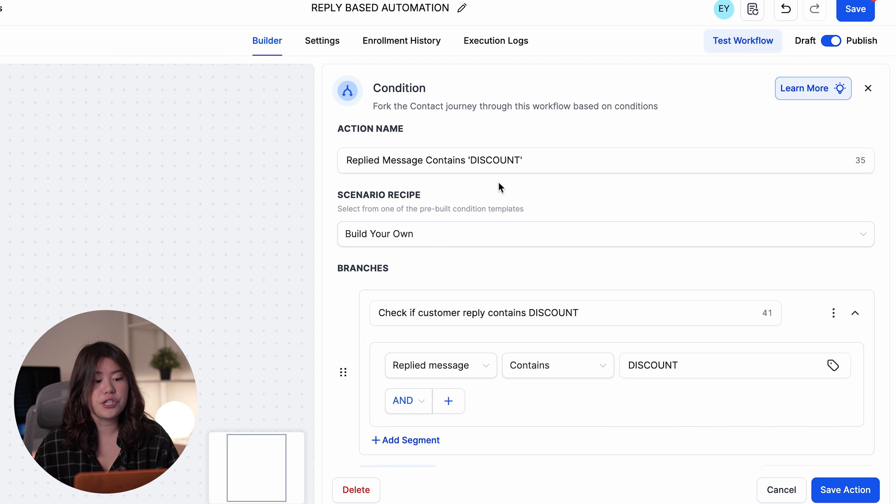
{"action": "scroll", "coordinate": [499, 182], "scroll_direction": "down", "scroll_amount": 4}
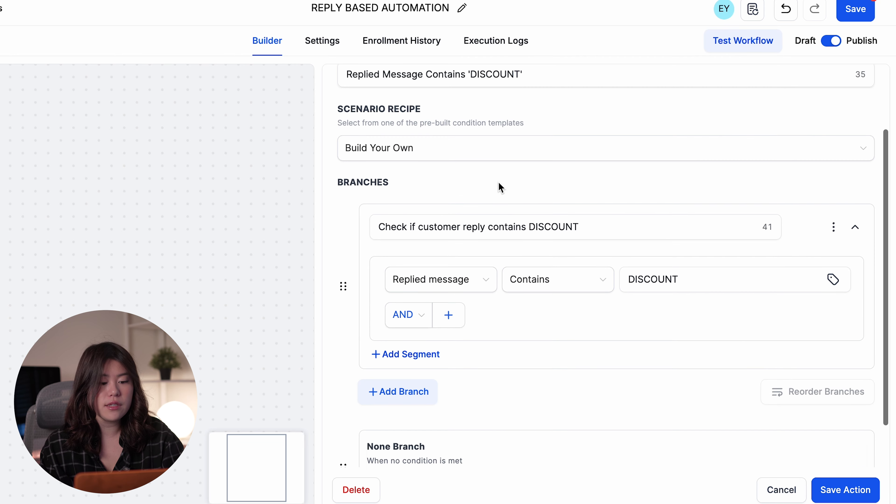
{"action": "scroll", "coordinate": [498, 182], "scroll_direction": "down", "scroll_amount": 1}
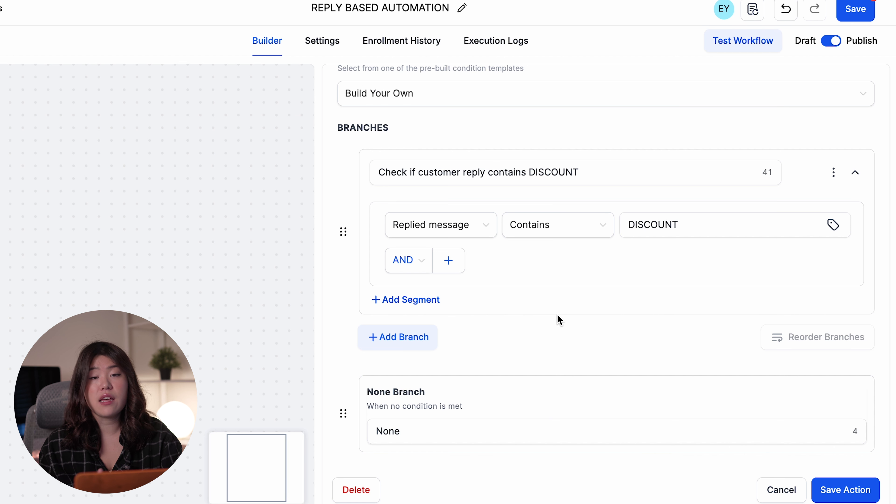
{"action": "left_click", "coordinate": [846, 488]}
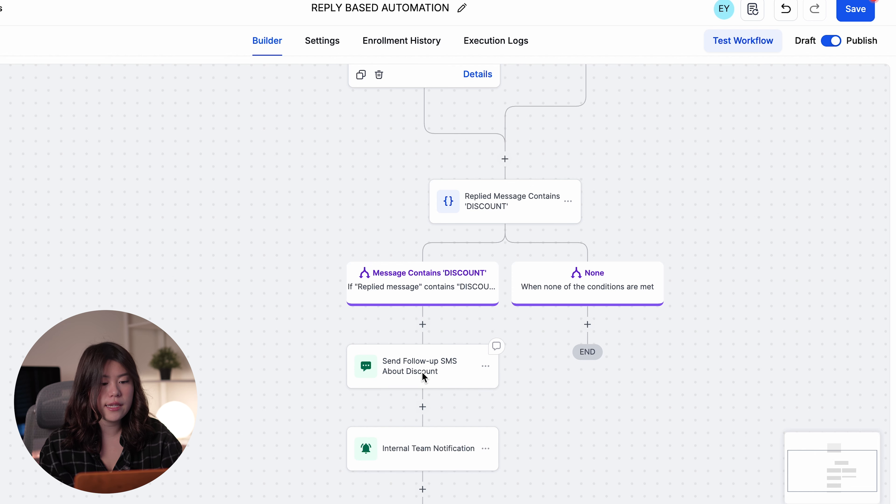
Review the message, attachment and test phone number options of the Send Follow-up SMS About Discount action, and save it.
{"action": "scroll", "coordinate": [423, 372], "scroll_direction": "down", "scroll_amount": 4}
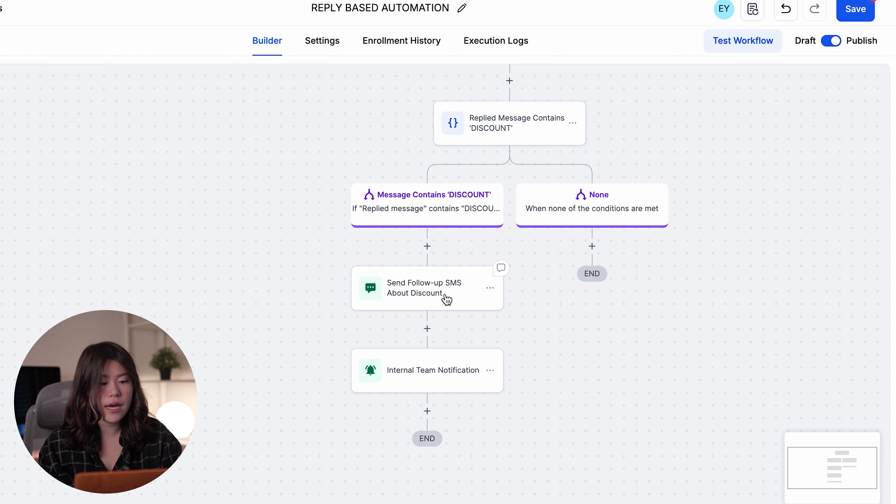
{"action": "left_click", "coordinate": [383, 290]}
{"action": "scroll", "coordinate": [649, 278], "scroll_direction": "down", "scroll_amount": 5}
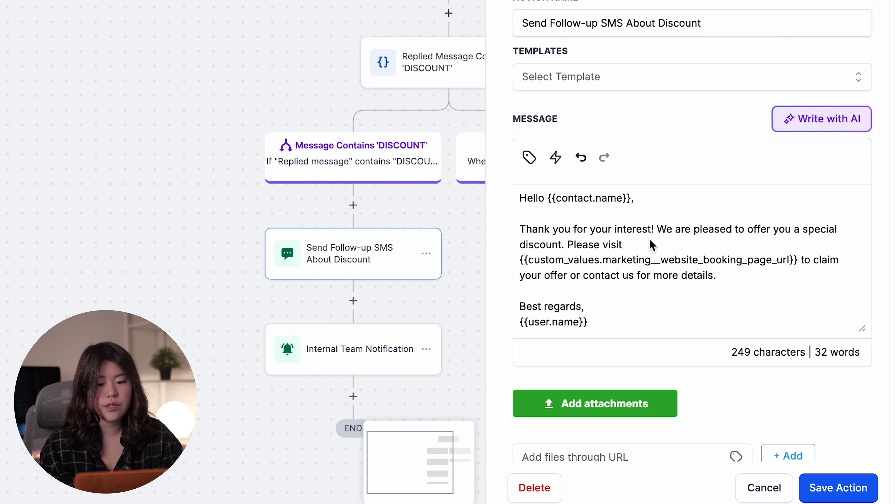
{"action": "scroll", "coordinate": [587, 251], "scroll_direction": "down", "scroll_amount": 1}
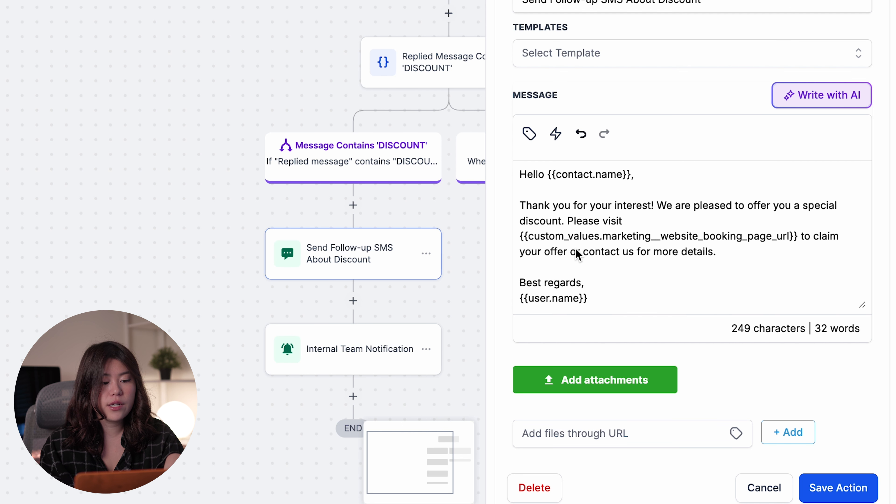
{"action": "scroll", "coordinate": [756, 318], "scroll_direction": "down", "scroll_amount": 3}
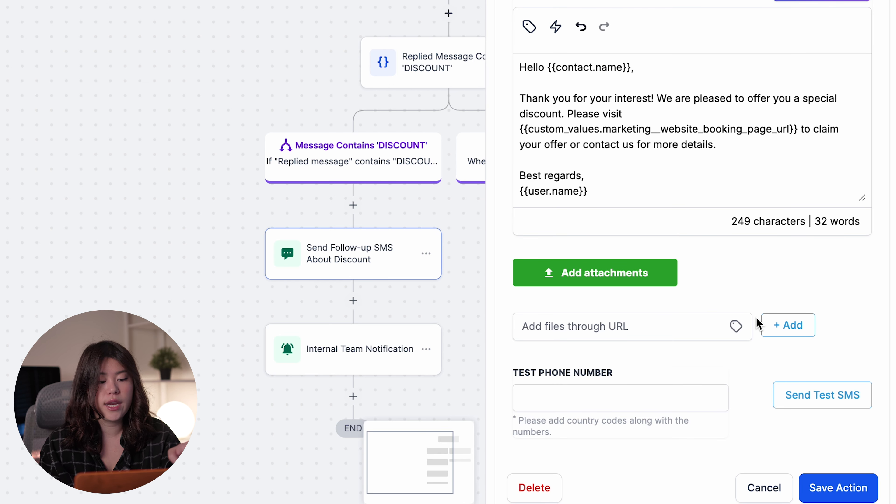
{"action": "left_click", "coordinate": [833, 490]}
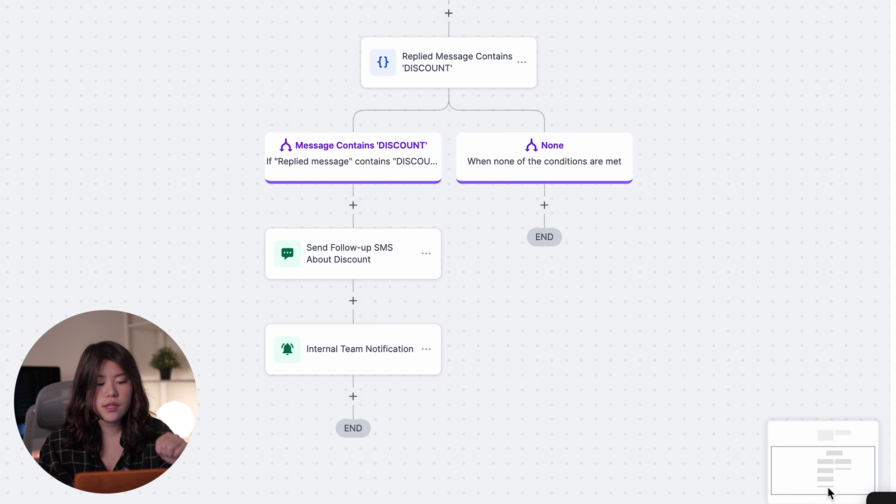